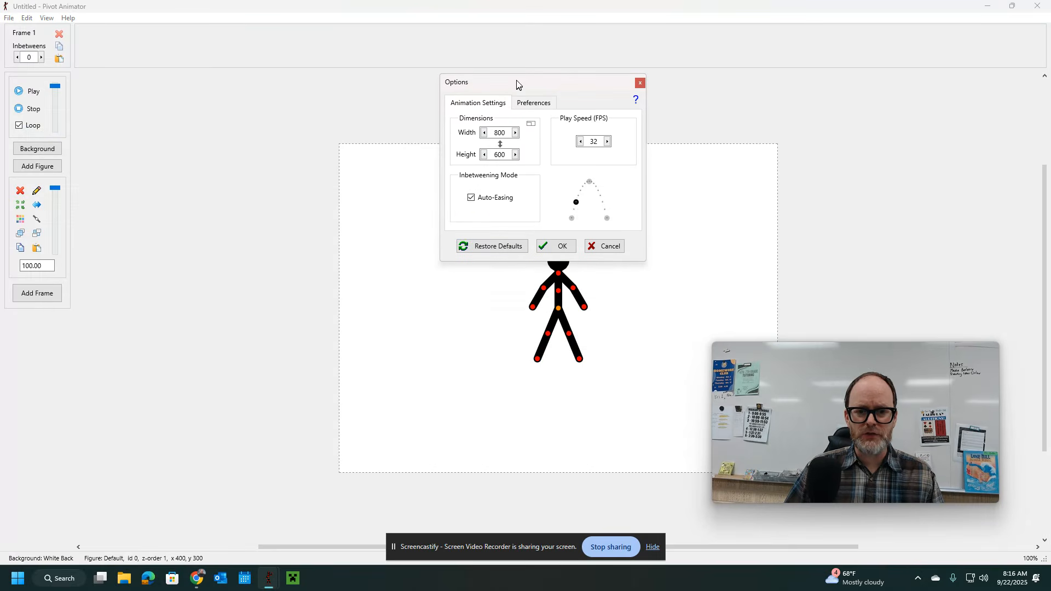
# Step: Keep the animation dimensions at 800 by 600 and lower the play speed to 24 FPS
pyautogui.doubleClick(494, 133)
pyautogui.click(505, 133)
pyautogui.doubleClick(508, 133)
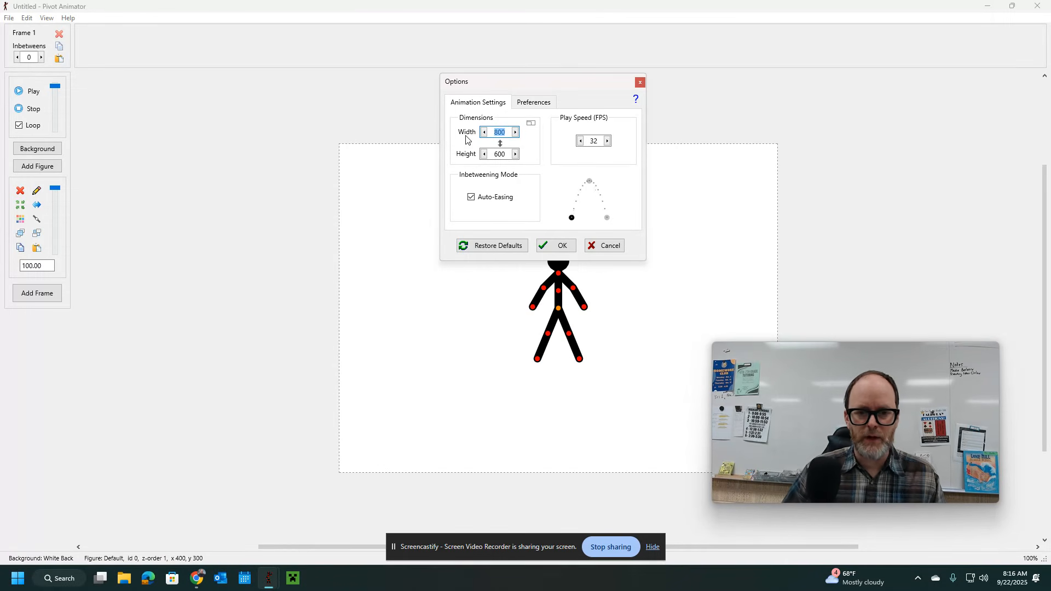
pyautogui.click(564, 247)
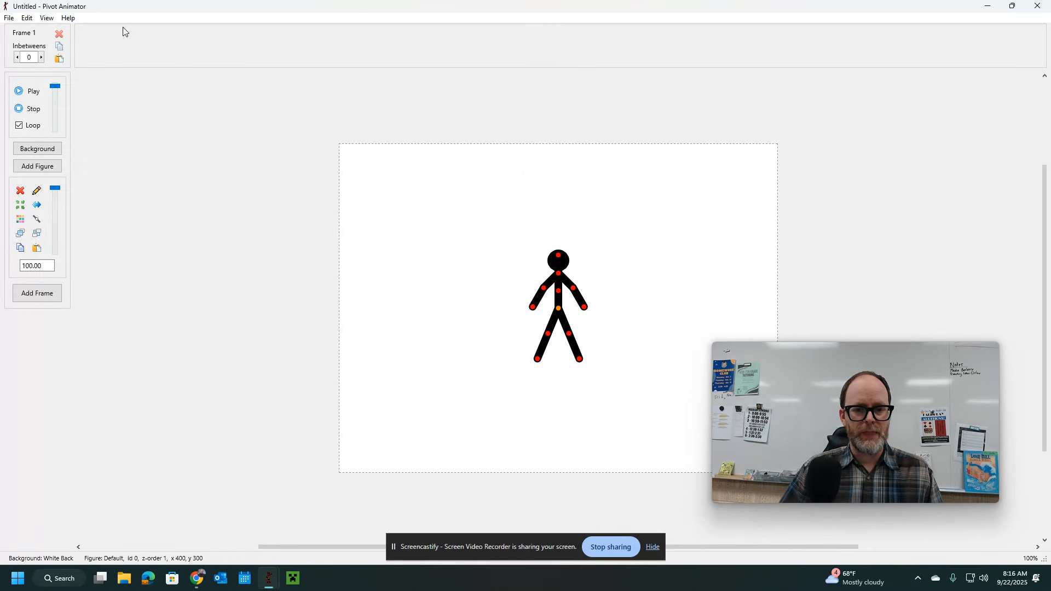
pyautogui.moveTo(55, 88)
pyautogui.mouseDown()
pyautogui.moveTo(56, 109)
pyautogui.moveTo(54, 100)
pyautogui.mouseUp()
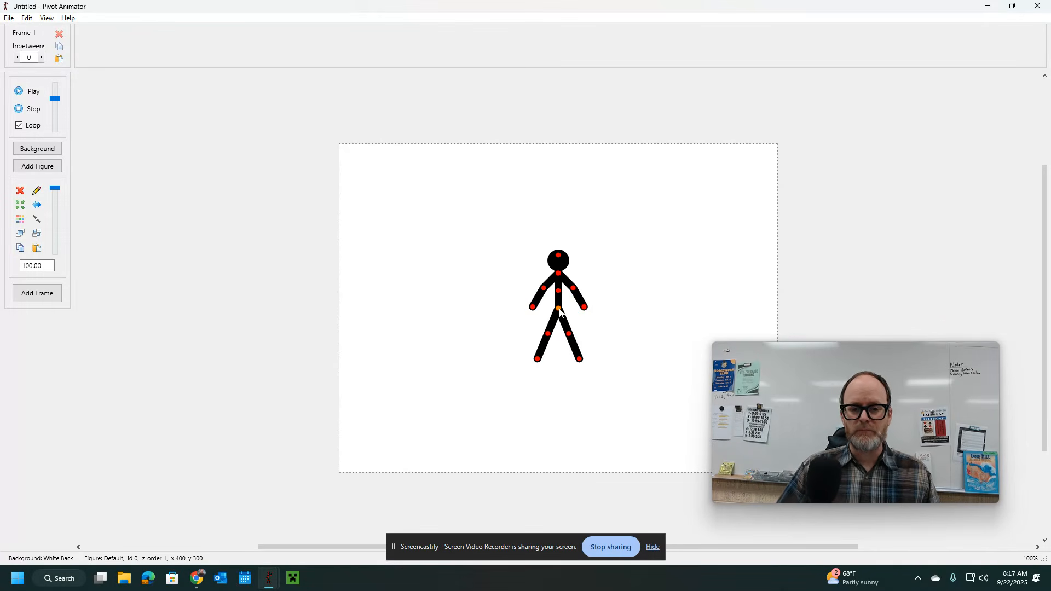
# Step: Move the black stick figure to the canvas's lower-left corner, standing on the bottom edge at about x 152, y 502
pyautogui.moveTo(558, 309); pyautogui.dragTo(425, 422)
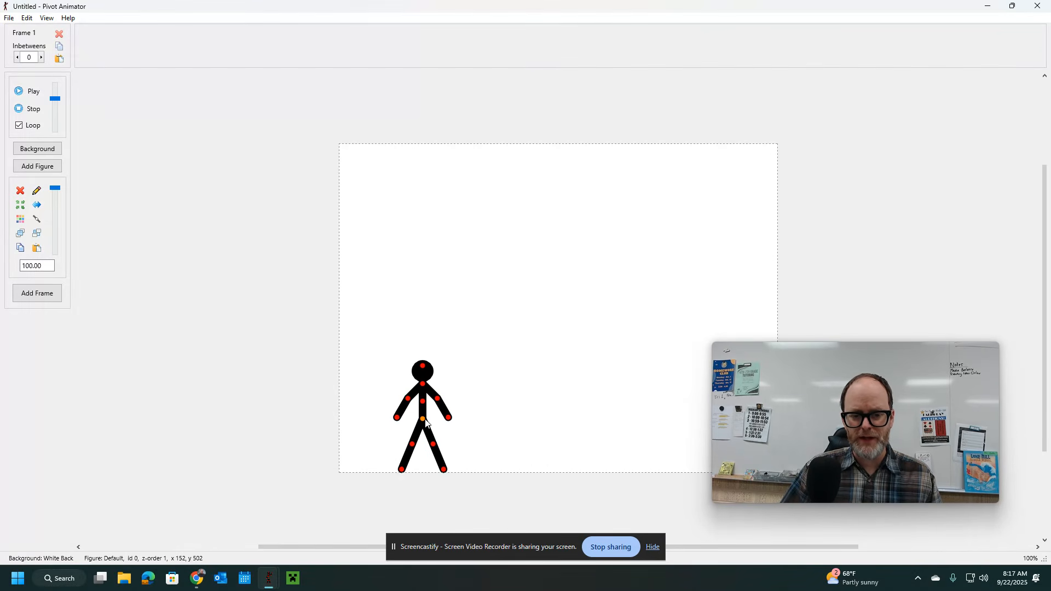
pyautogui.moveTo(820, 403); pyautogui.dragTo(863, 295)
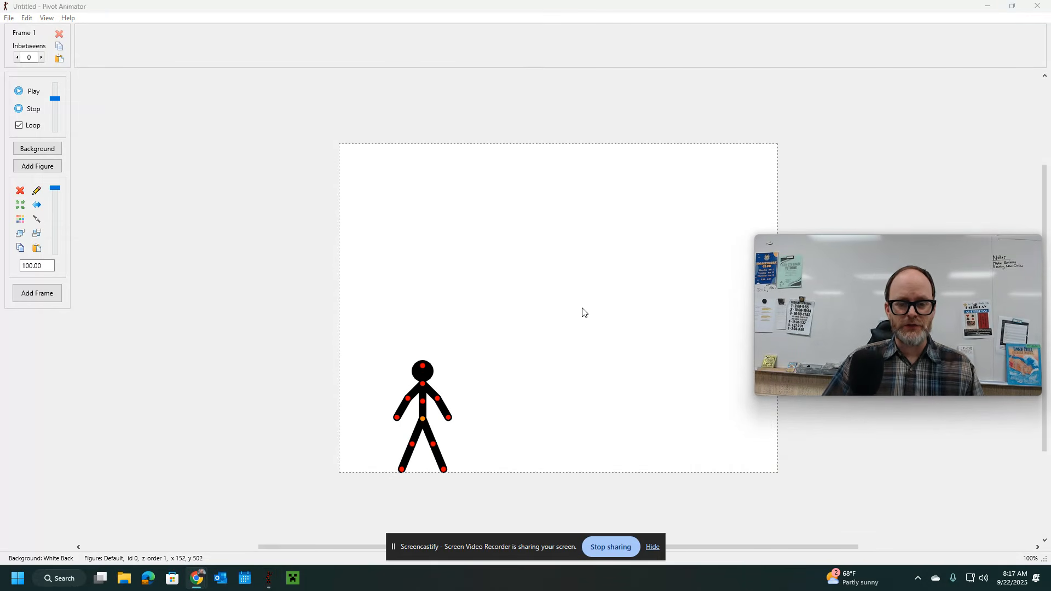
# Step: Review the available zoom options and examine the canvas at different zoom levels
pyautogui.scroll(-3, 580, 312)
pyautogui.scroll(3, 576, 315)
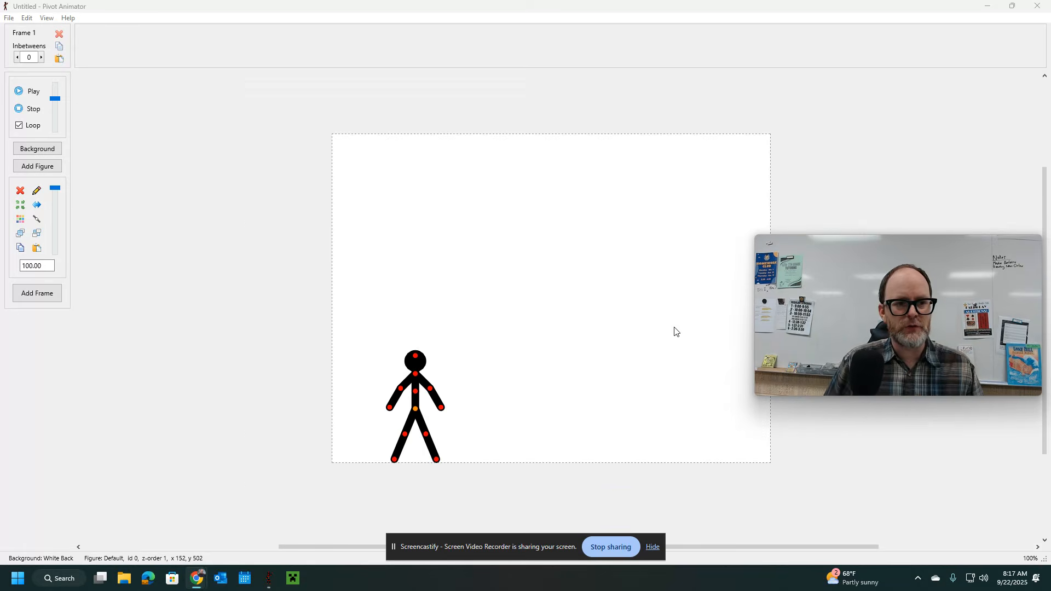
pyautogui.click(49, 19)
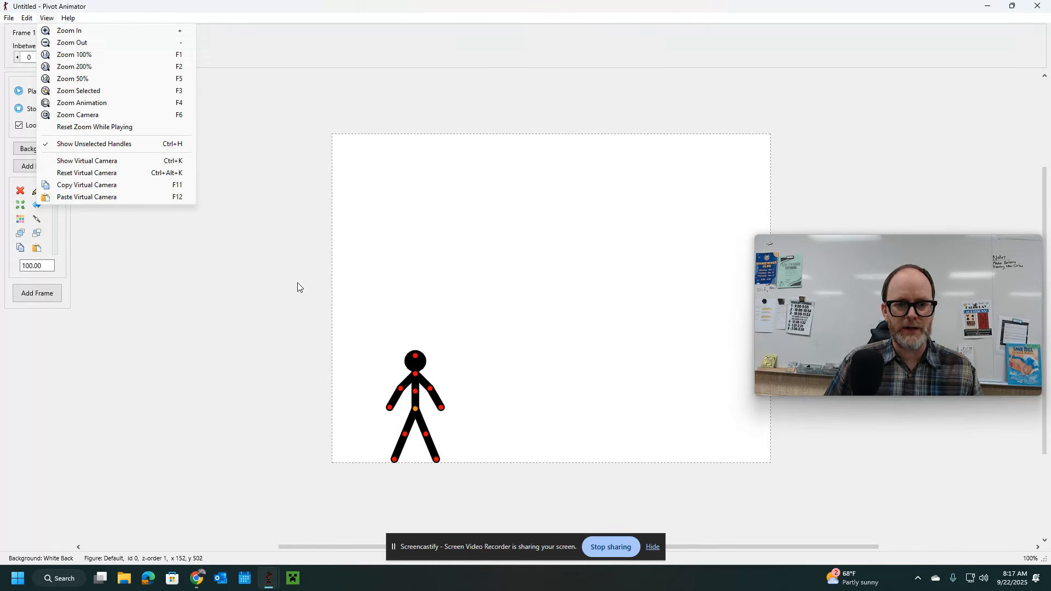
pyautogui.click(232, 270)
pyautogui.press('F2')
pyautogui.press('F3')
pyautogui.press('F3')
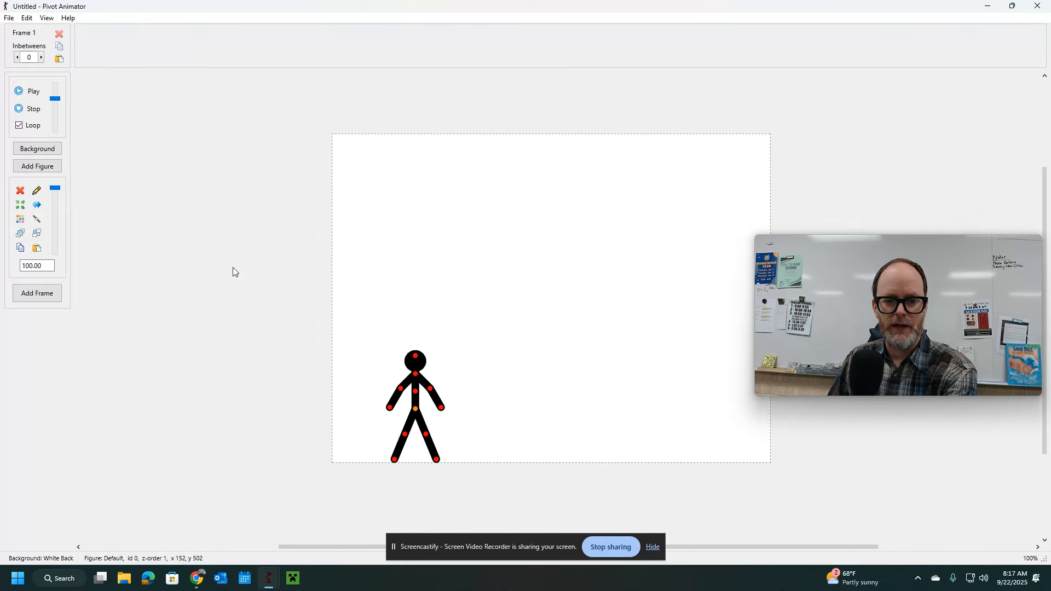
pyautogui.moveTo(835, 287); pyautogui.dragTo(812, 435)
pyautogui.press('F2')
pyautogui.press('F3')
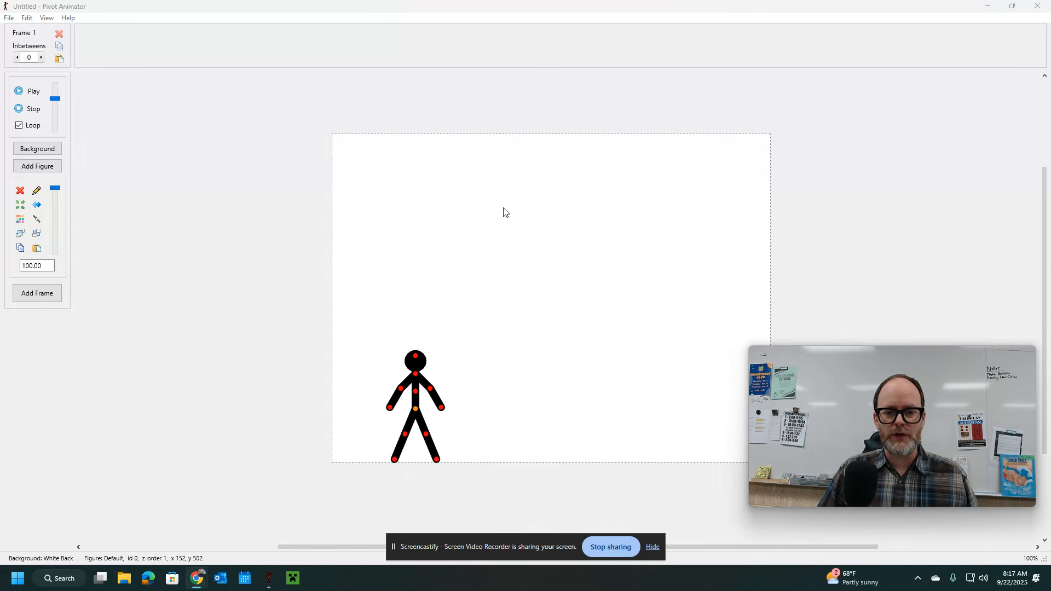
pyautogui.press('F3')
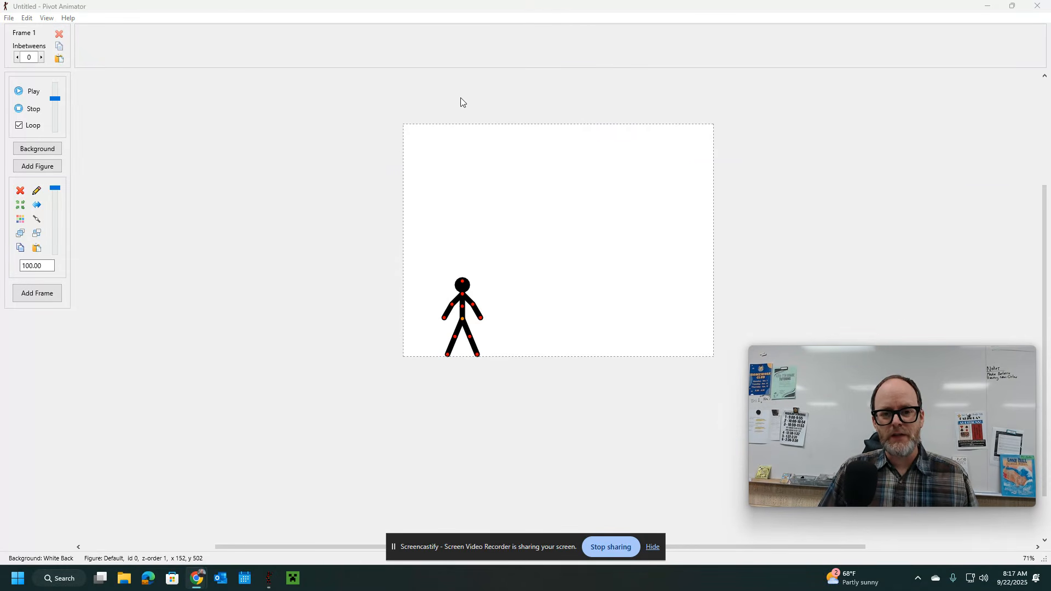
pyautogui.moveTo(1045, 195); pyautogui.dragTo(1045, 168)
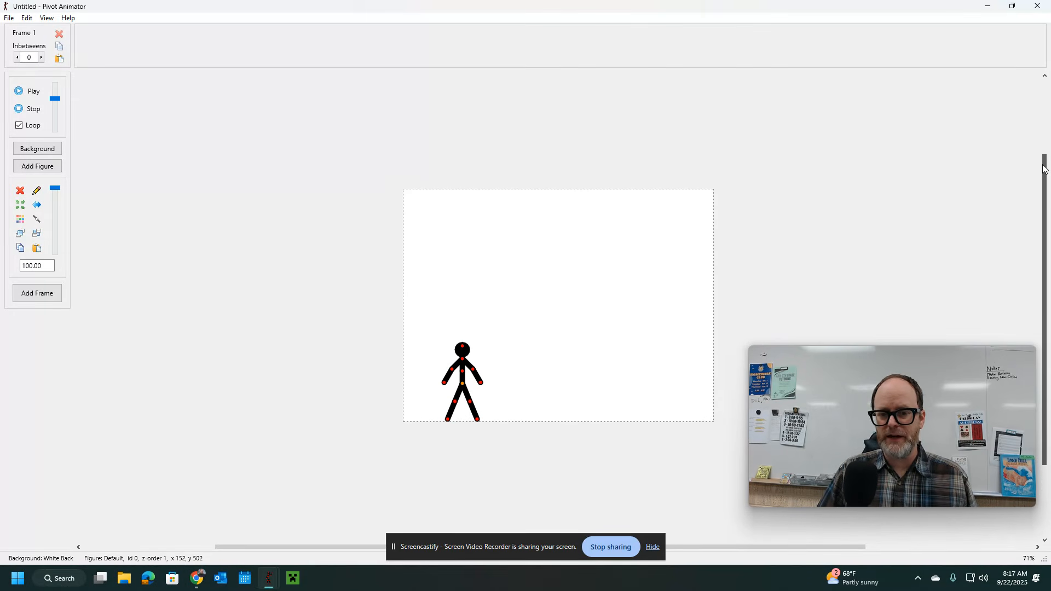
pyautogui.press('F3')
pyautogui.press('F2')
pyautogui.press('F2')
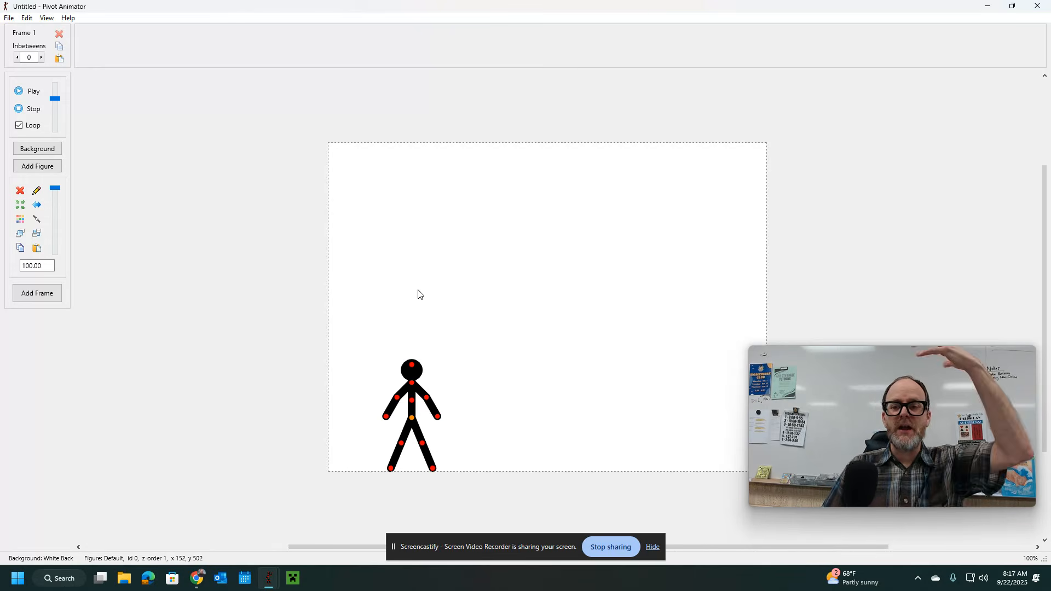
# Step: Add a second default stick figure near the canvas centre and colour it red (#FF0000)
pyautogui.click(42, 169)
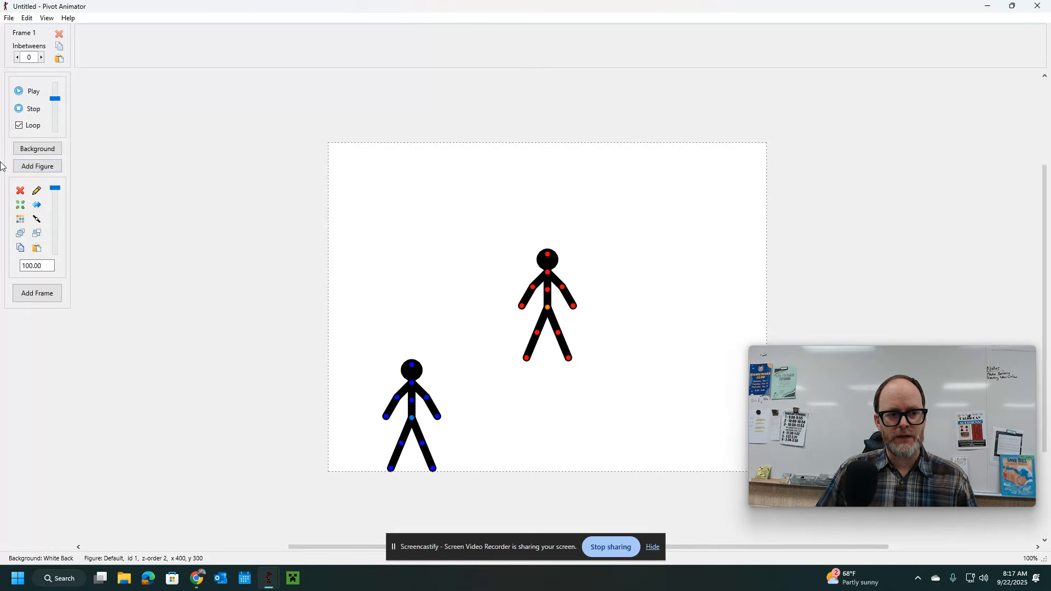
pyautogui.moveTo(548, 309); pyautogui.dragTo(533, 289)
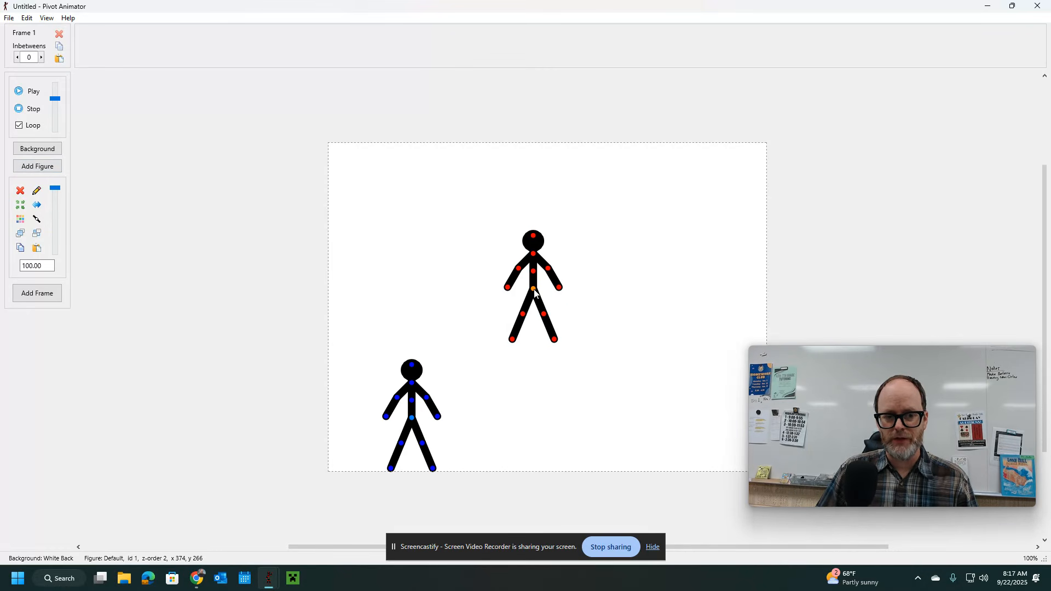
pyautogui.click(23, 225)
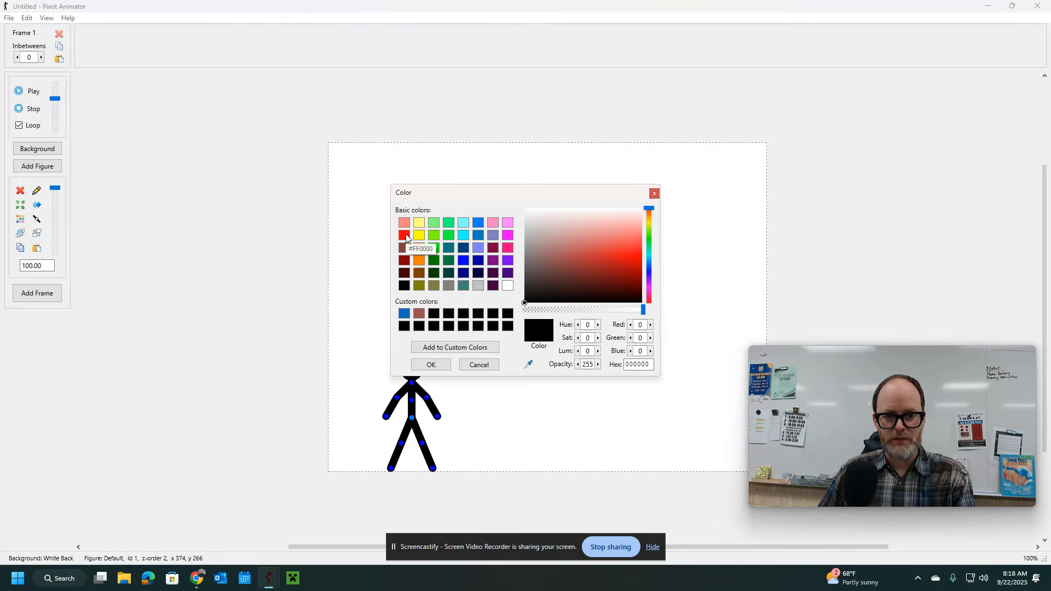
pyautogui.click(405, 236)
pyautogui.click(431, 365)
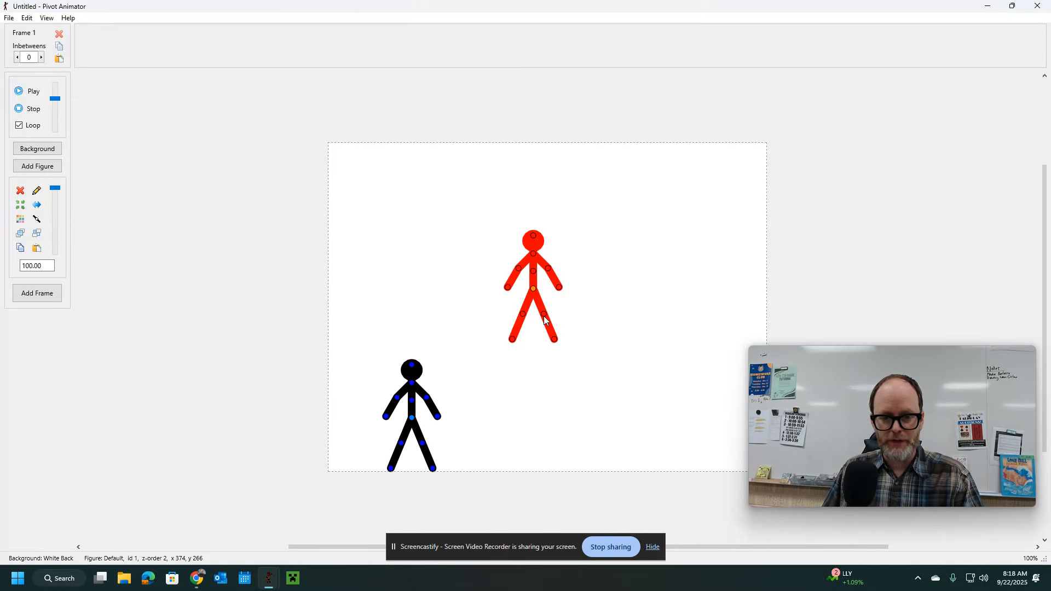
# Step: Pose the red figure lying flat with straightened limbs and park it just above the canvas at about x 386, y -26
pyautogui.moveTo(544, 317); pyautogui.dragTo(541, 129)
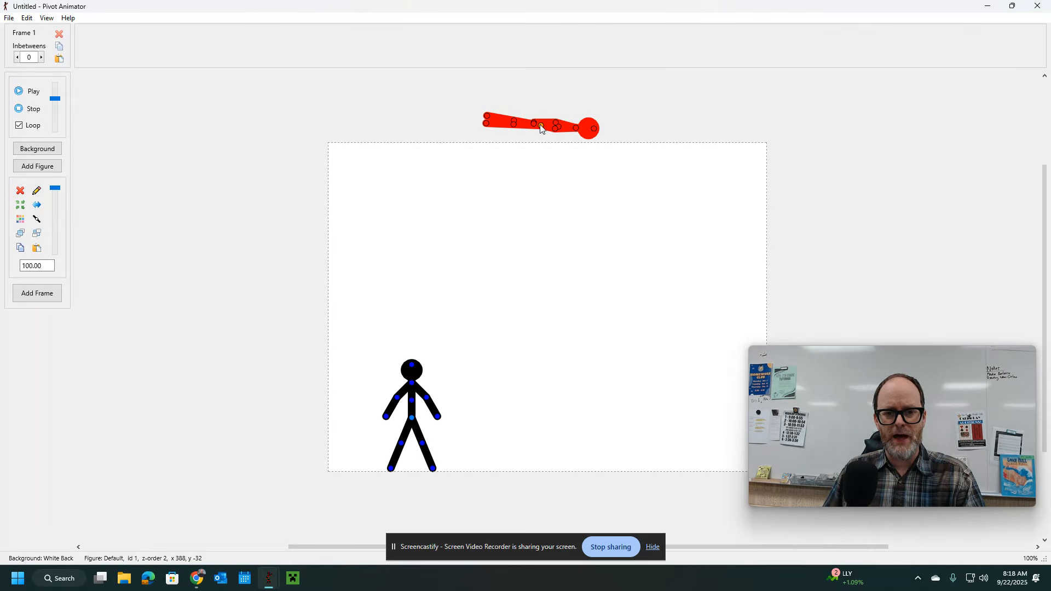
pyautogui.moveTo(575, 129); pyautogui.dragTo(541, 132)
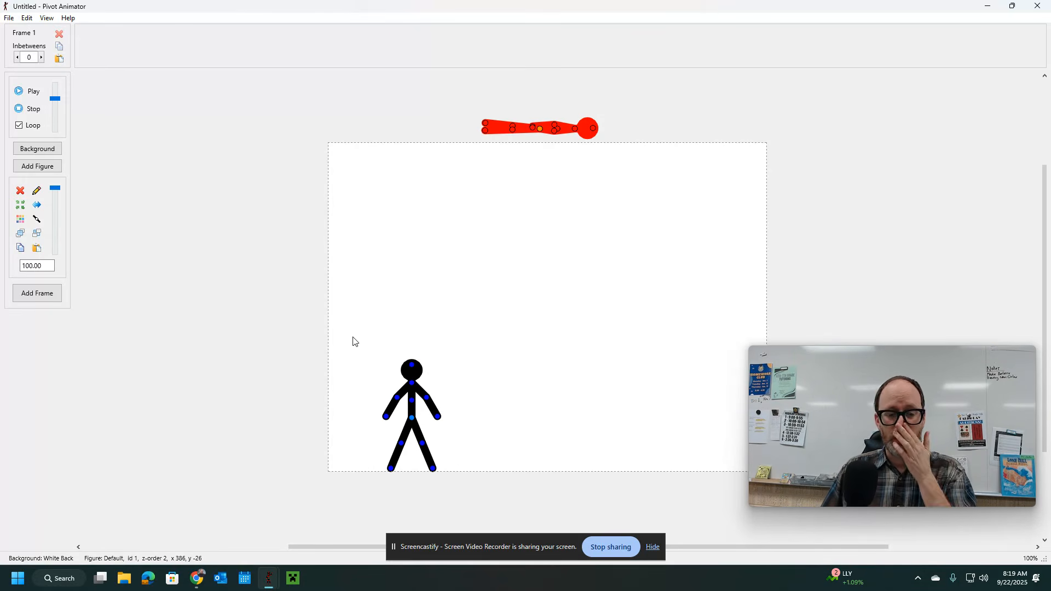
# Step: Add a run of identical frames holding the starting pose, up to frame 43
pyautogui.press('space')
pyautogui.press('space')
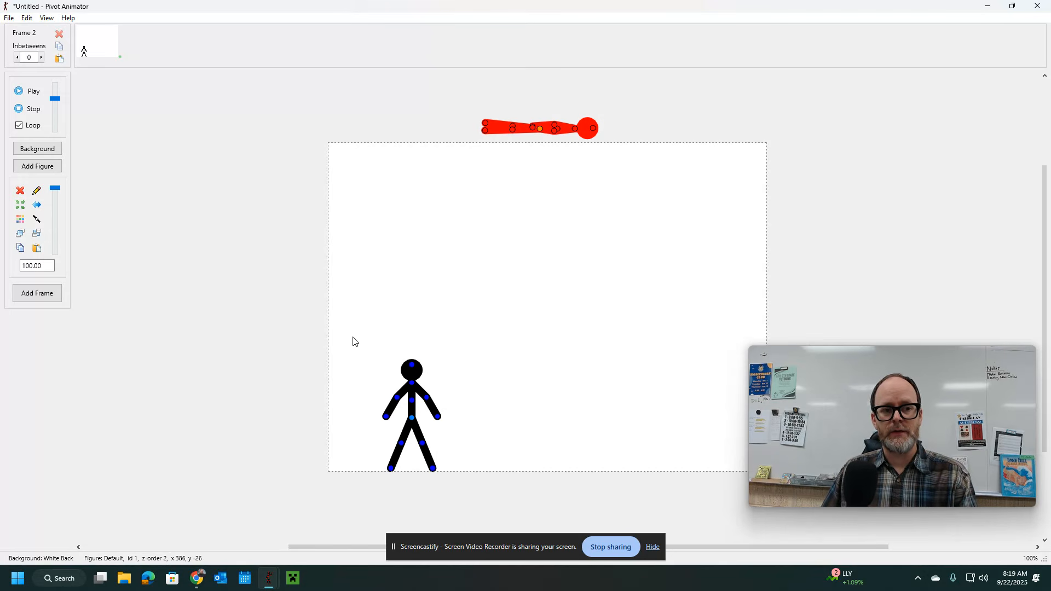
pyautogui.press('space')
pyautogui.press('space')
pyautogui.press('space')
pyautogui.press('space')
pyautogui.press('space')
pyautogui.press('space')
pyautogui.press('space')
pyautogui.press('space')
pyautogui.press('space')
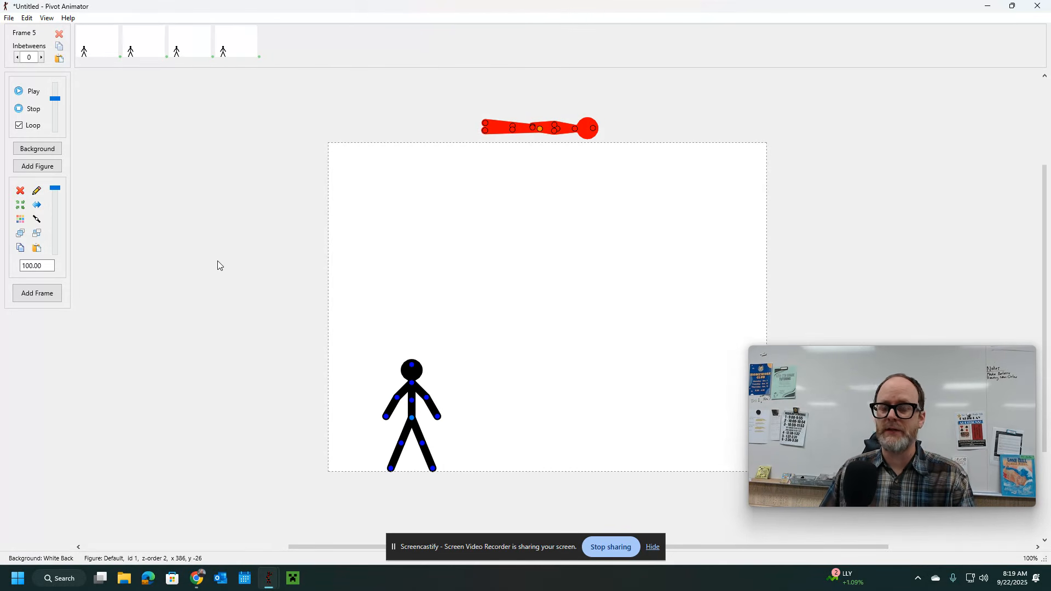
pyautogui.press('space')
pyautogui.press('space')
pyautogui.press('space')
pyautogui.press('space')
pyautogui.press('space')
pyautogui.press('space')
pyautogui.press('space')
pyautogui.press('space')
pyautogui.press('space')
pyautogui.press('space')
pyautogui.press('space')
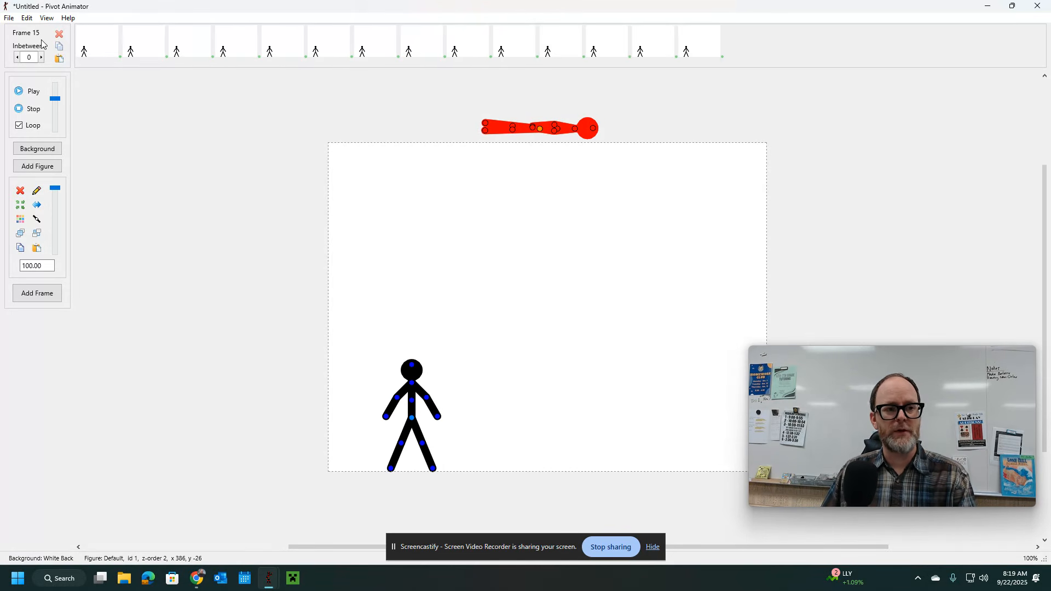
pyautogui.press('space')
pyautogui.press('space')
pyautogui.press('space')
pyautogui.press('space')
pyautogui.press('space')
pyautogui.press('space')
pyautogui.press('space')
pyautogui.press('space')
pyautogui.press('space')
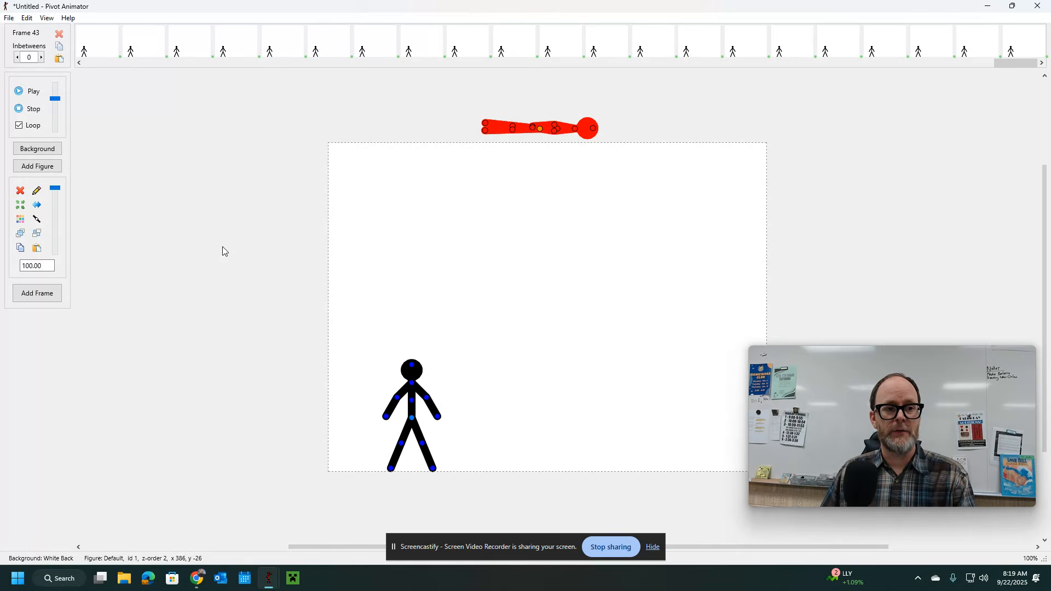
# Step: In frame 44, tilt the black figure's head slightly to the left, to an angle of about -104
pyautogui.click(411, 367)
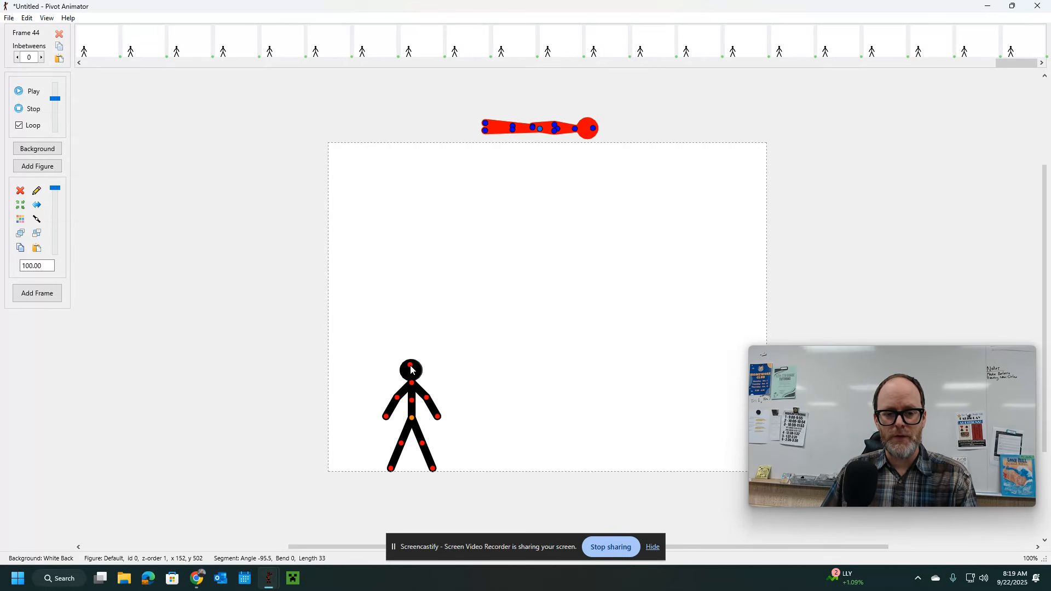
pyautogui.scroll(3, 419, 375)
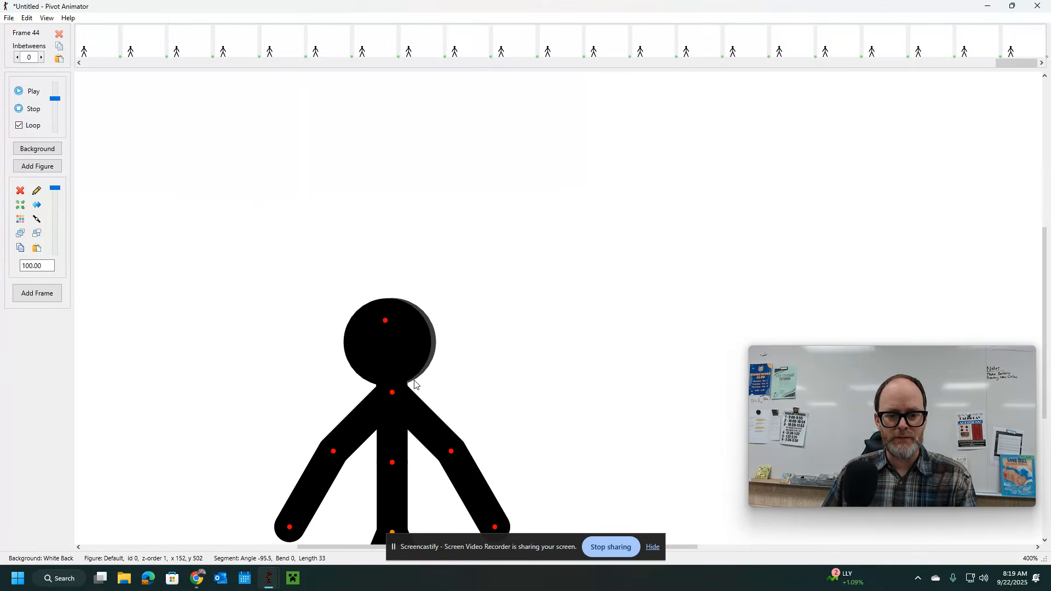
pyautogui.moveTo(384, 323); pyautogui.dragTo(376, 328)
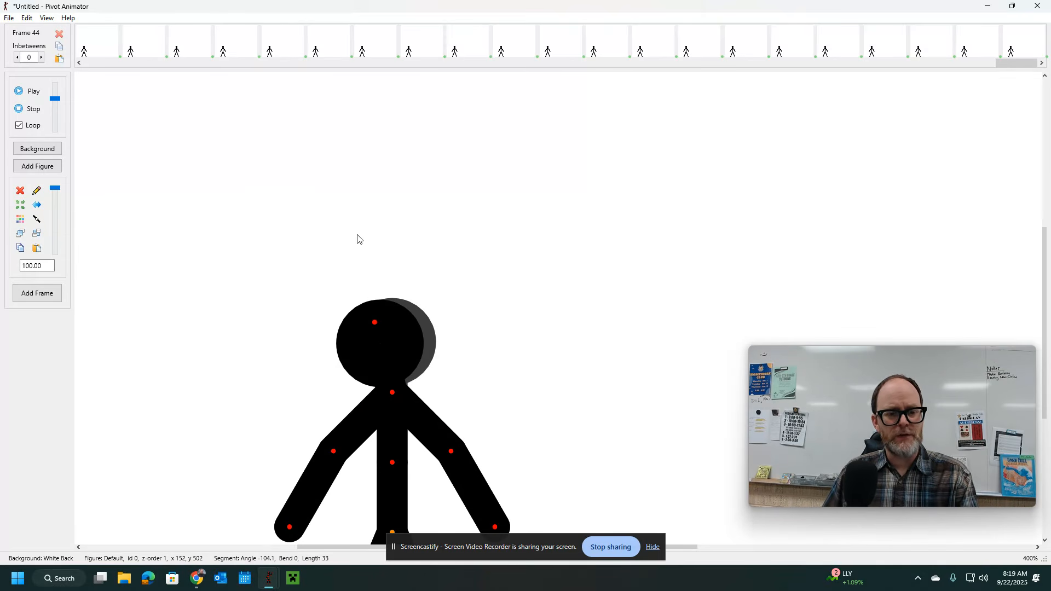
# Step: Check the onion skin setting in the program preferences
pyautogui.click(27, 18)
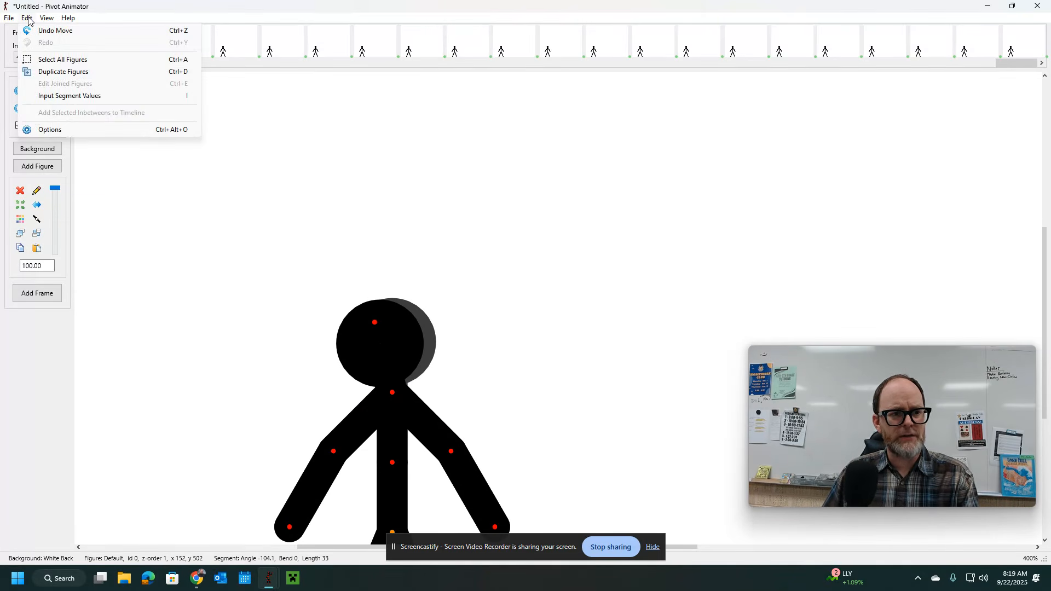
pyautogui.click(55, 129)
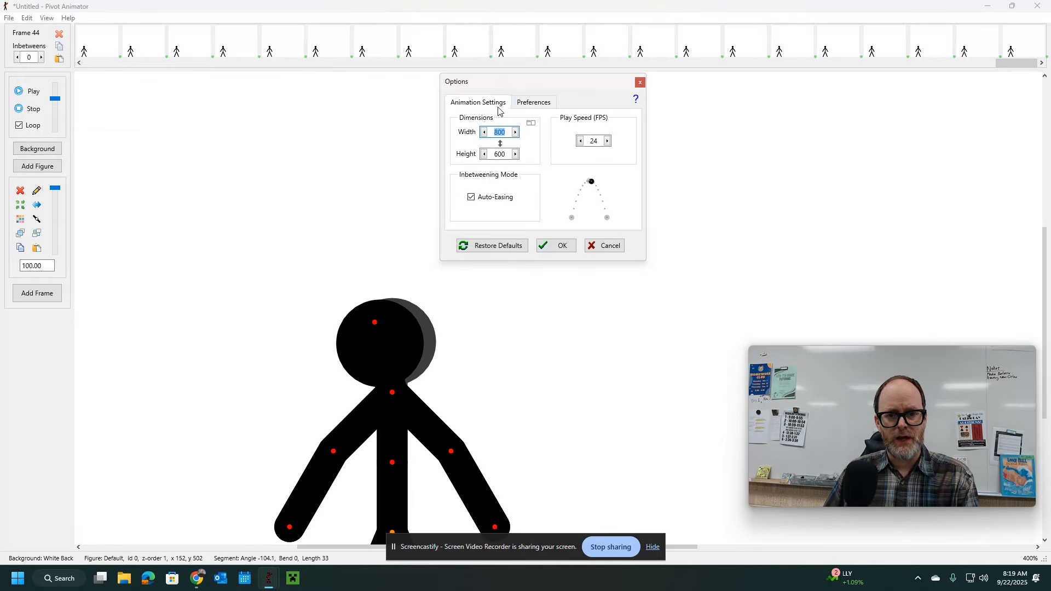
pyautogui.click(524, 107)
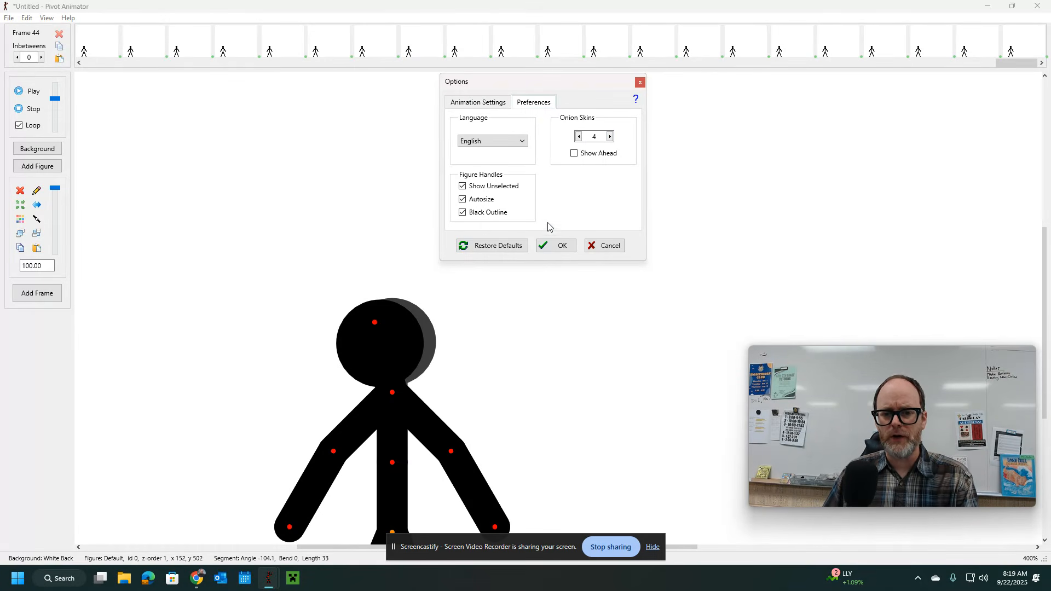
pyautogui.click(555, 246)
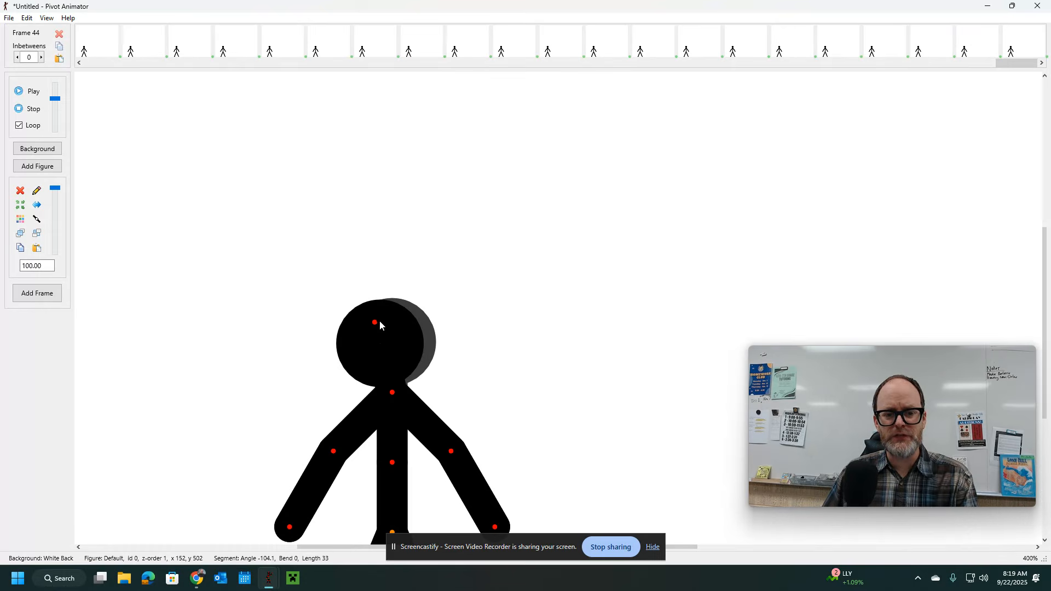
# Step: Add the tilted-head frame, tilt the head further left to about -120, and hold that pose with added frames up to frame 70
pyautogui.press('space')
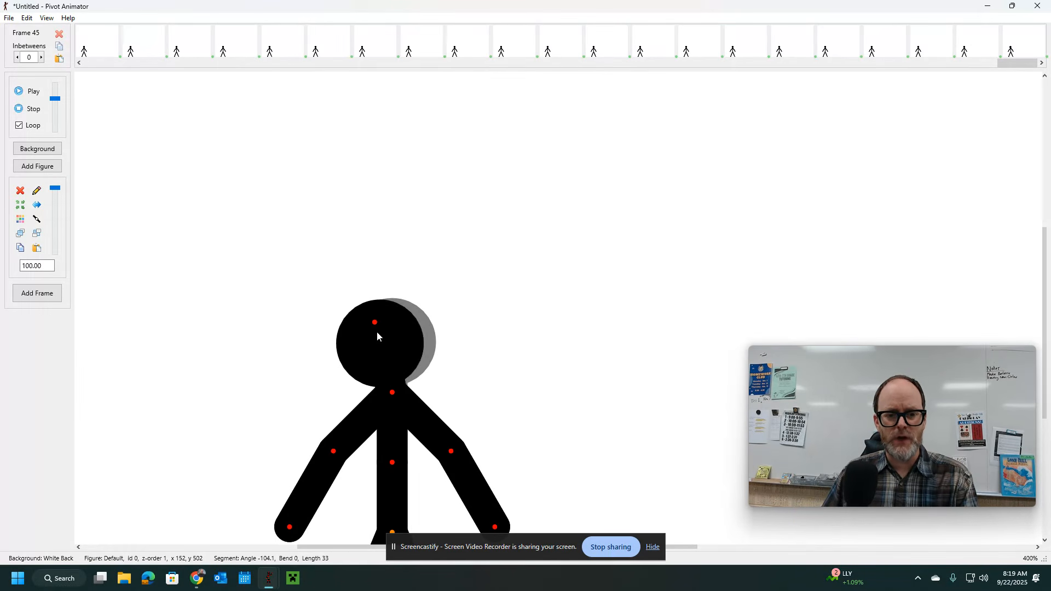
pyautogui.moveTo(375, 323); pyautogui.dragTo(356, 330)
pyautogui.press('space')
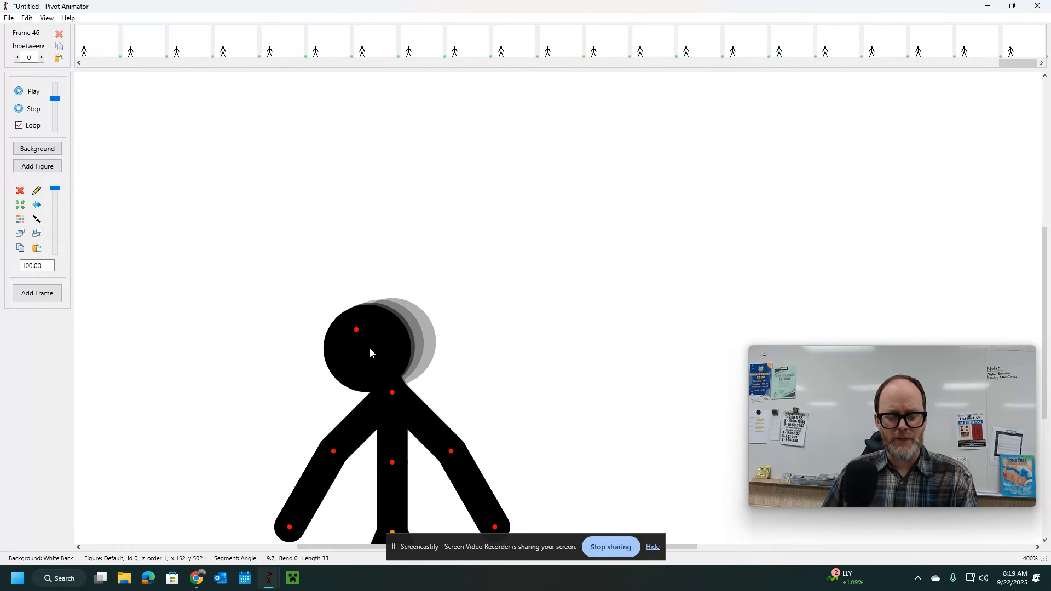
pyautogui.press('space')
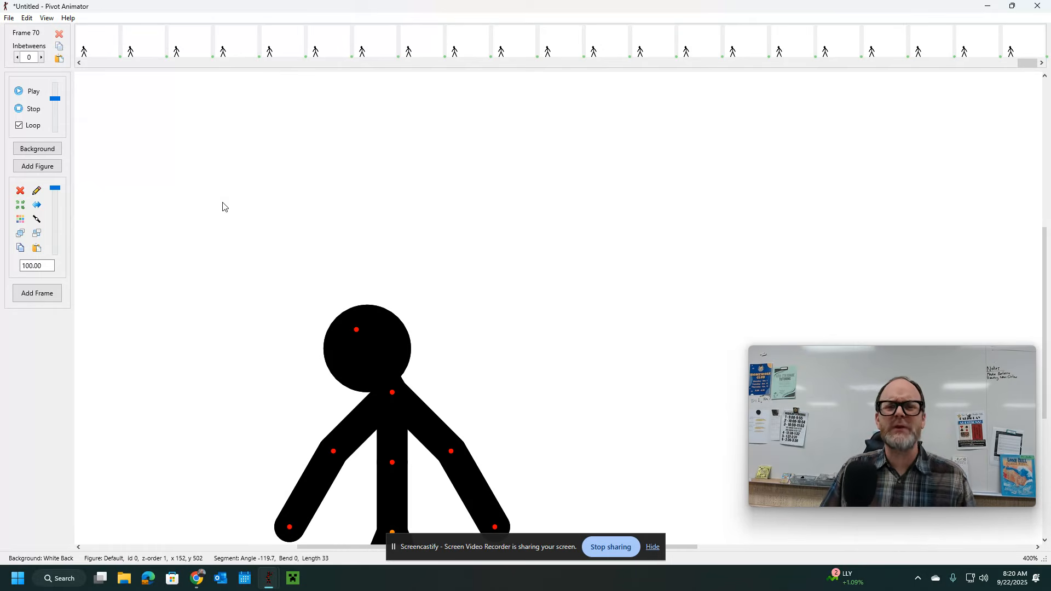
# Step: Play back the animation to review the head movement, stop it, and view the whole canvas
pyautogui.click(39, 91)
pyautogui.scroll(-2, 651, 390)
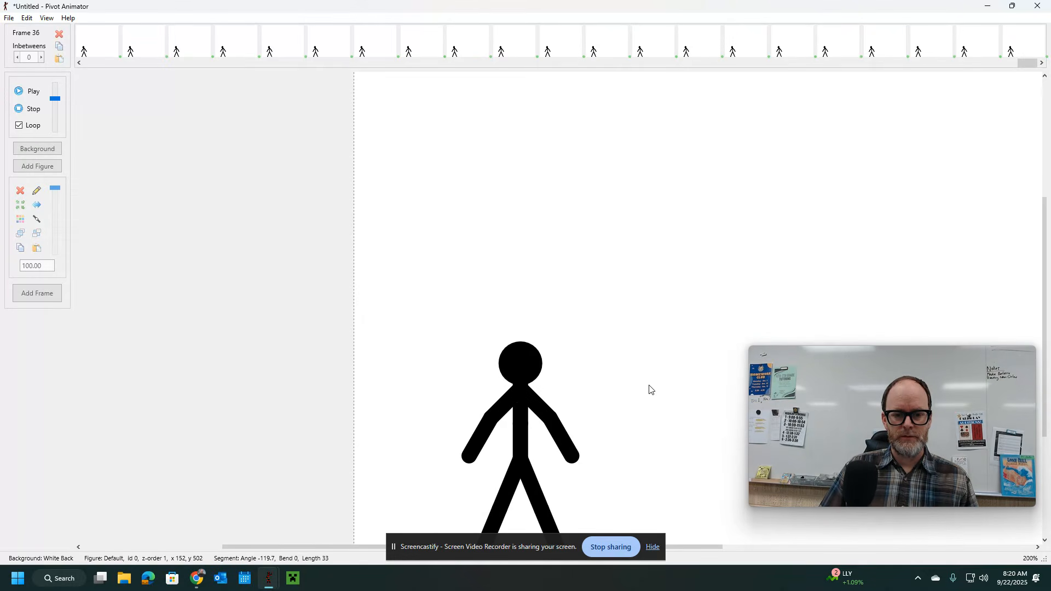
pyautogui.click(35, 110)
pyautogui.scroll(-1, 640, 279)
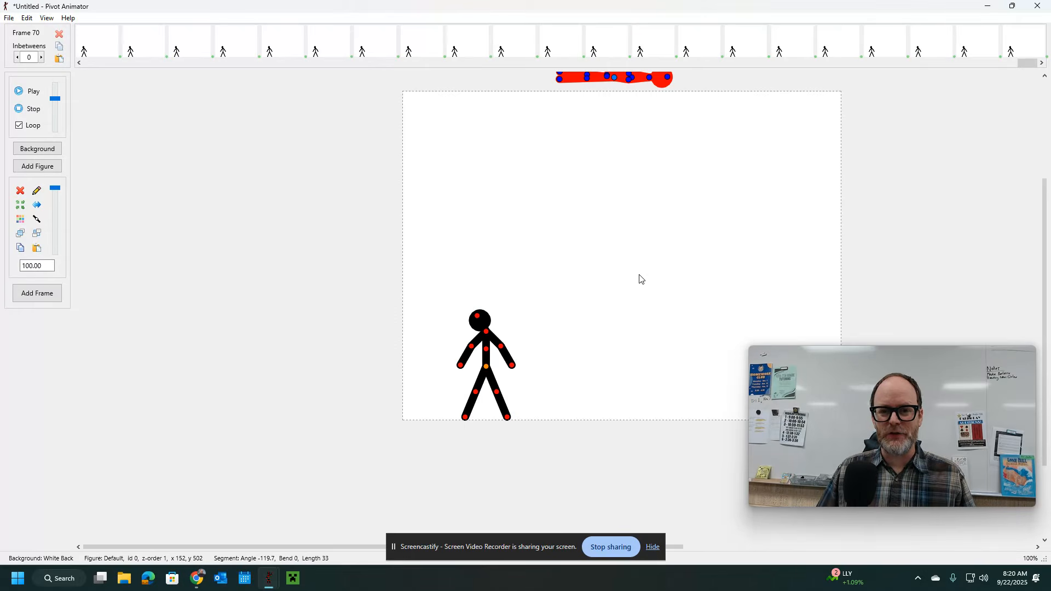
pyautogui.scroll(-1, 639, 279)
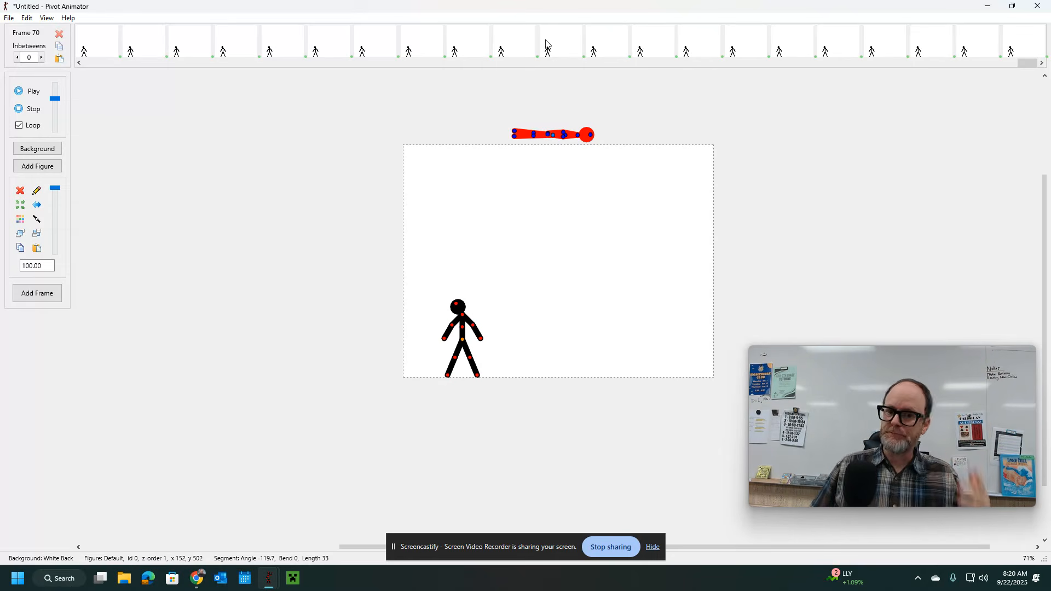
# Step: In frame 70, lower the red figure toward the canvas's top edge to y -9 and add the frame
pyautogui.click(553, 136)
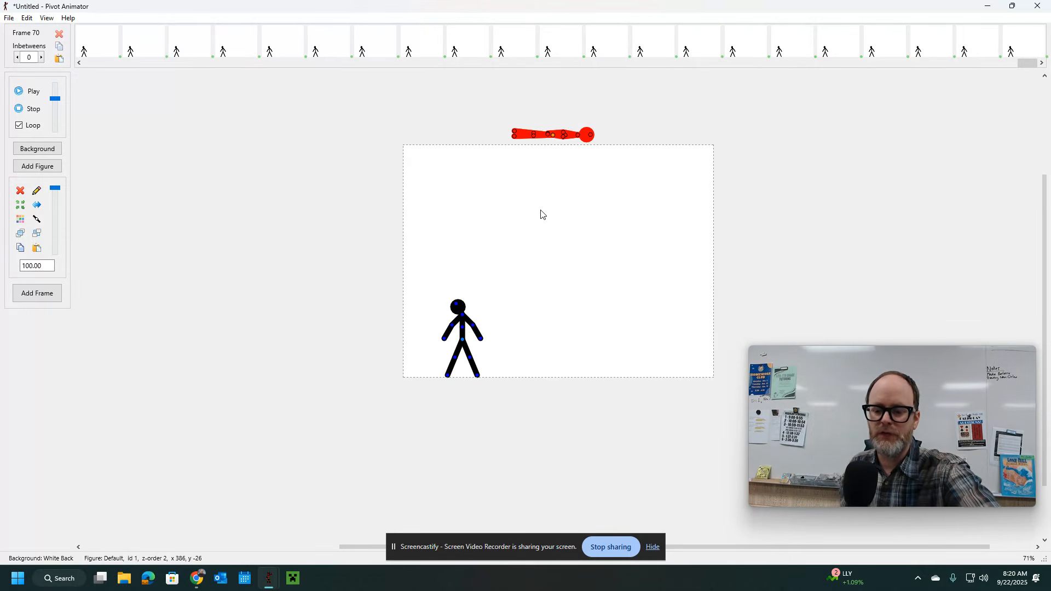
pyautogui.press('Down')
pyautogui.press('Down')
pyautogui.press('Down')
pyautogui.press('Down')
pyautogui.press('Down')
pyautogui.press('Down')
pyautogui.press('Down')
pyautogui.press('Down')
pyautogui.press('Down')
pyautogui.press('Down')
pyautogui.press('Down')
pyautogui.press('Down')
pyautogui.scroll(1, 561, 196)
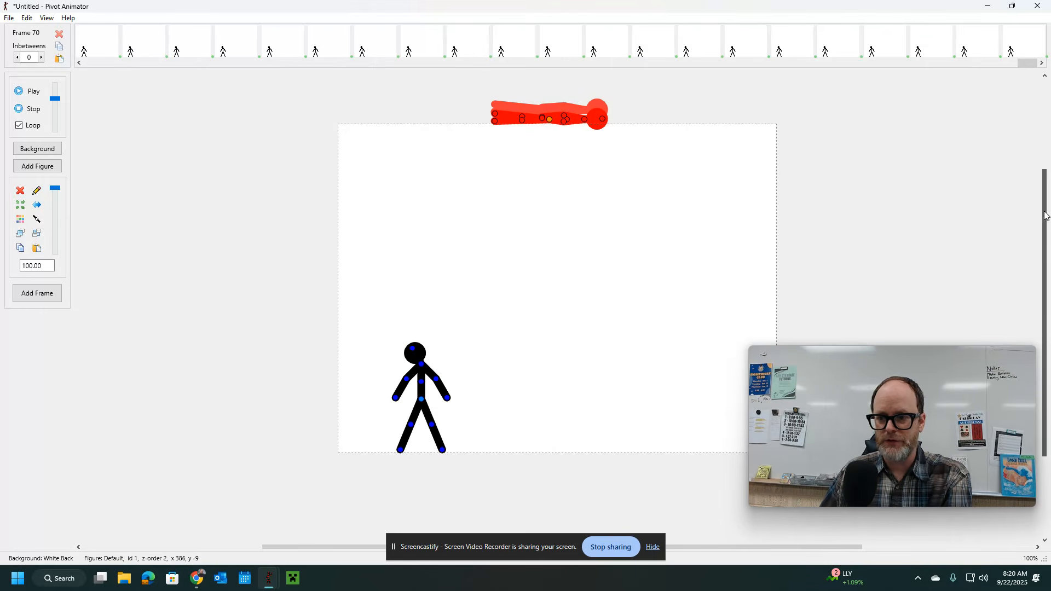
pyautogui.scroll(2, 1039, 219)
pyautogui.scroll(1, 566, 244)
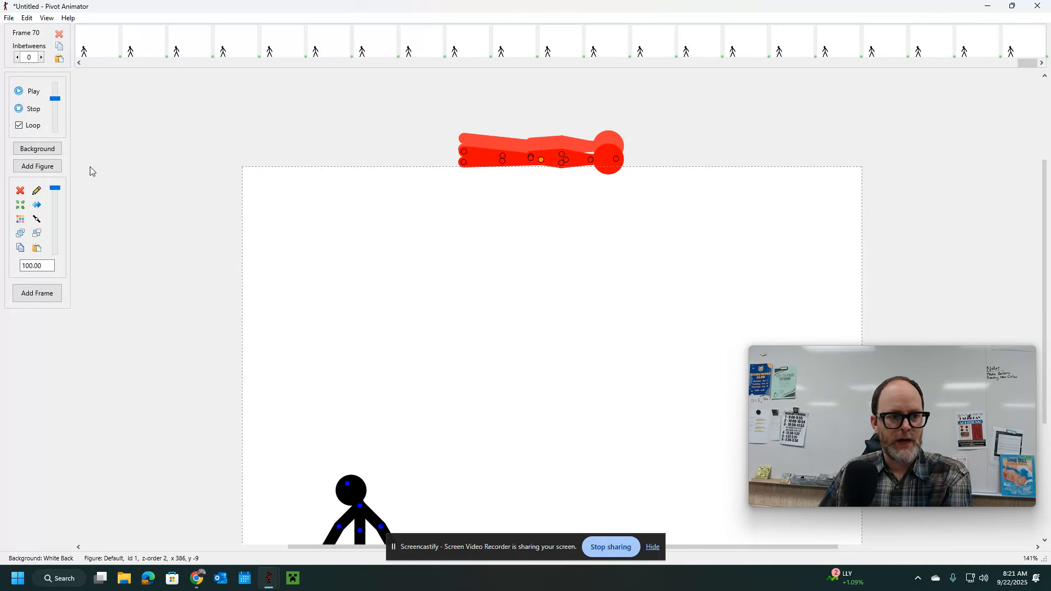
pyautogui.press('space')
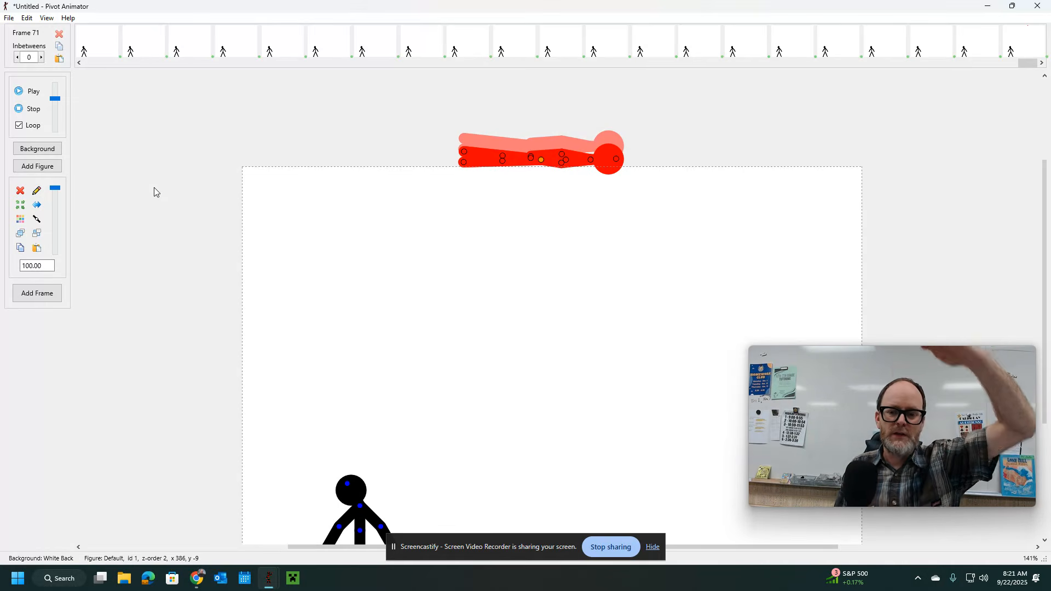
# Step: In frame 71, lower the red figure just inside the canvas to about y 14 and add the frame
pyautogui.press('Down')
pyautogui.press('Down')
pyautogui.press('Down')
pyautogui.press('Down')
pyautogui.press('Down')
pyautogui.press('Down')
pyautogui.press('Down')
pyautogui.press('Down')
pyautogui.press('Down')
pyautogui.press('Down')
pyautogui.press('Down')
pyautogui.press('Down')
pyautogui.press('Down')
pyautogui.press('Down')
pyautogui.press('Down')
pyautogui.press('Down')
pyautogui.press('Down')
pyautogui.press('Down')
pyautogui.press('Down')
pyautogui.press('Down')
pyautogui.press('Down')
pyautogui.press('Down')
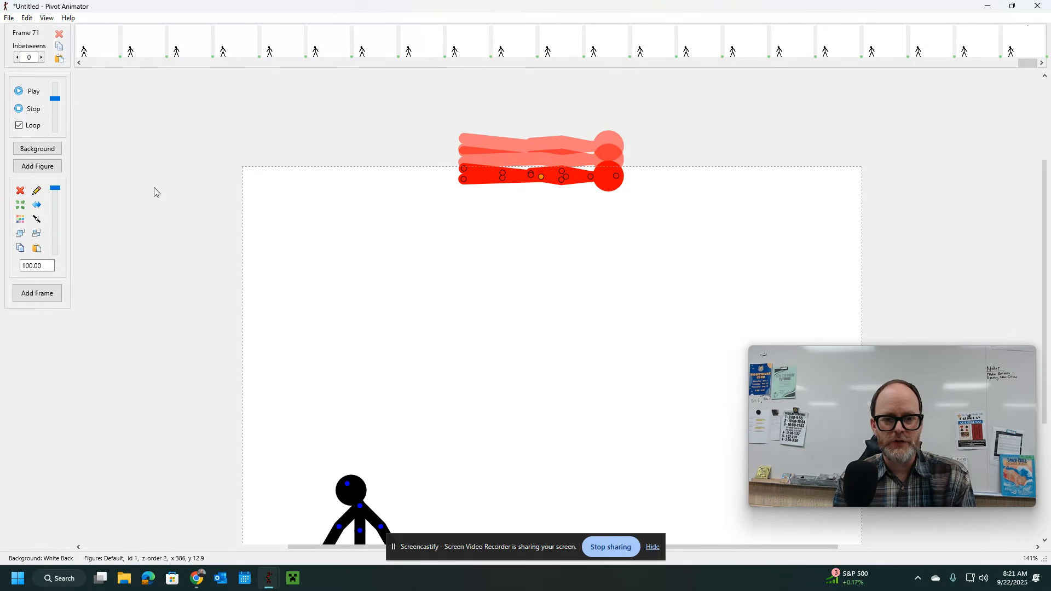
pyautogui.scroll(3, 624, 152)
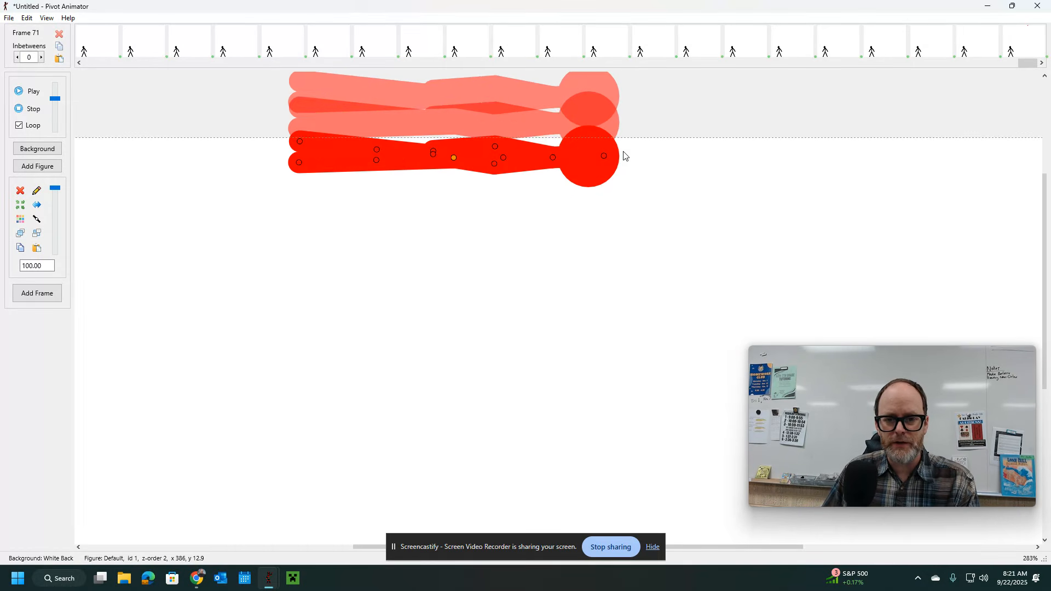
pyautogui.press('Down')
pyautogui.press('Down')
pyautogui.press('Return')
# Step: In frame 72, move the red figure straight down to about y 40 and add the frame
pyautogui.press('Down')
pyautogui.press('Down')
pyautogui.press('Down')
pyautogui.press('Down')
pyautogui.press('Down')
pyautogui.press('Down')
pyautogui.press('Down')
pyautogui.press('Down')
pyautogui.press('Down')
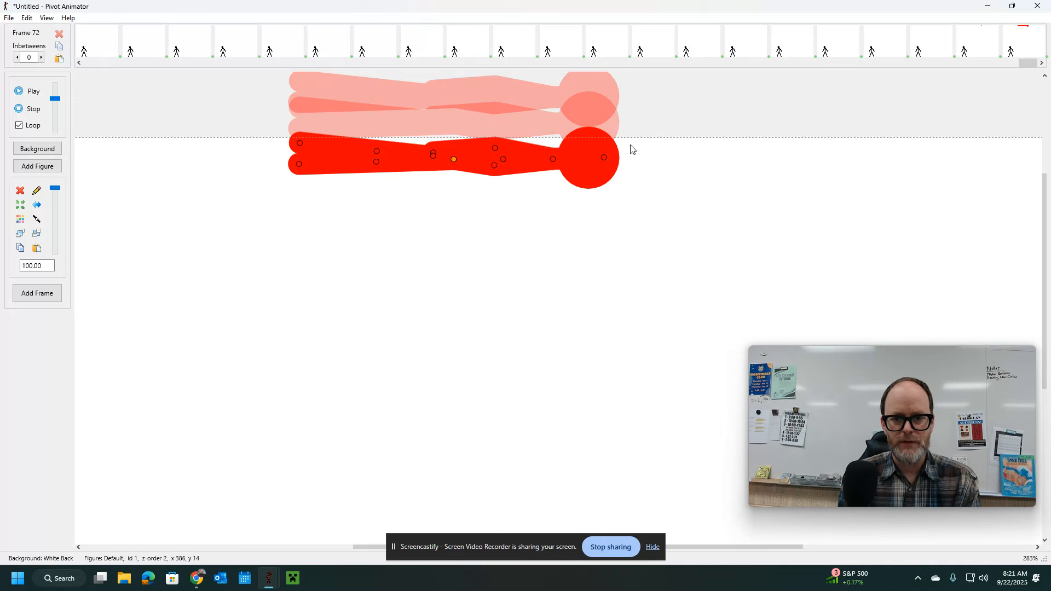
pyautogui.press('Down')
pyautogui.press('Down')
pyautogui.press('Down')
pyautogui.press('Down')
pyautogui.press('Down')
pyautogui.press('Down')
pyautogui.press('Down')
pyautogui.press('Down')
pyautogui.press('Down')
pyautogui.press('Down')
pyautogui.press('Down')
pyautogui.press('Down')
pyautogui.press('Down')
pyautogui.press('Down')
pyautogui.press('Down')
pyautogui.press('Down')
pyautogui.press('Down')
pyautogui.press('Down')
pyautogui.press('Down')
pyautogui.press('Down')
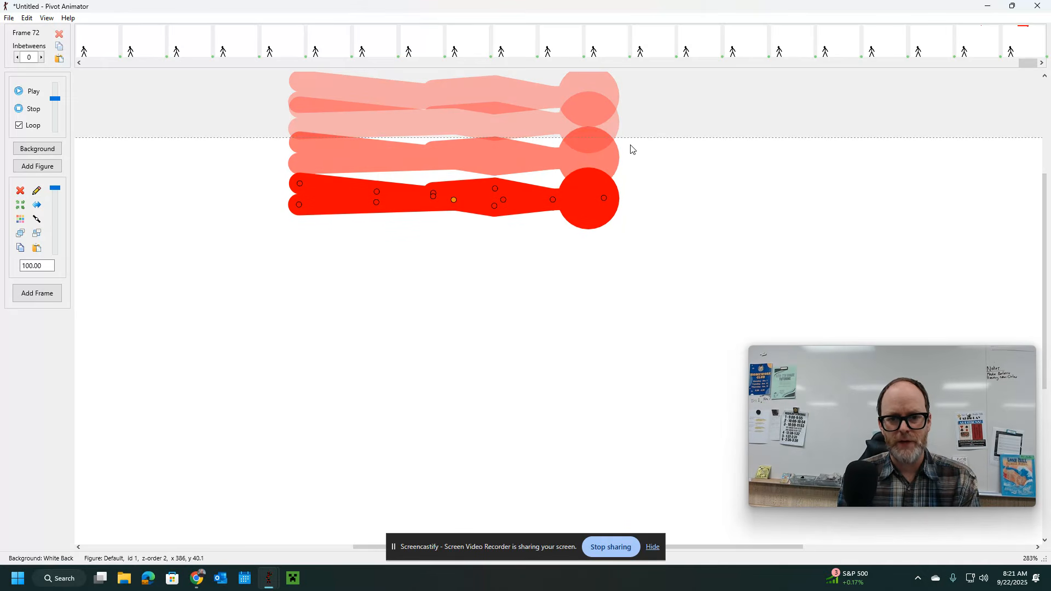
pyautogui.press('Down')
pyautogui.press('Return')
# Step: In frame 73, move the red figure further down to about y 72 and add the frame
pyautogui.press('Down')
pyautogui.press('Down')
pyautogui.press('Down')
pyautogui.press('Down')
pyautogui.press('Down')
pyautogui.press('Down')
pyautogui.press('Down')
pyautogui.press('Down')
pyautogui.press('Down')
pyautogui.press('Down')
pyautogui.press('Down')
pyautogui.press('Down')
pyautogui.press('Down')
pyautogui.press('Down')
pyautogui.press('Down')
pyautogui.press('Down')
pyautogui.press('Down')
pyautogui.press('Down')
pyautogui.press('Down')
pyautogui.press('Down')
pyautogui.press('Down')
pyautogui.press('Down')
pyautogui.press('Down')
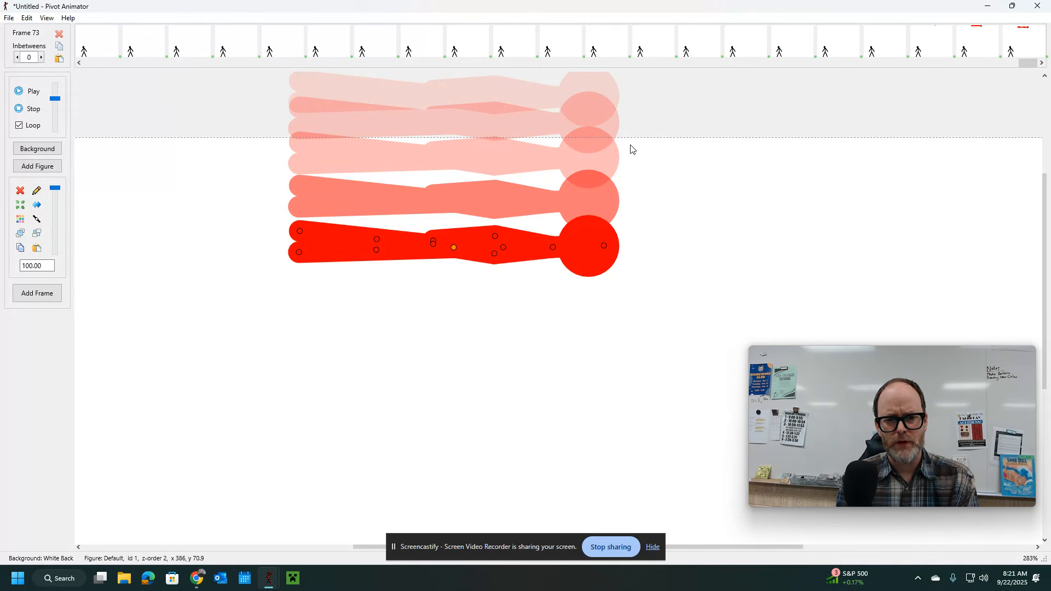
pyautogui.press('Down')
pyautogui.press('Down')
pyautogui.press('Down')
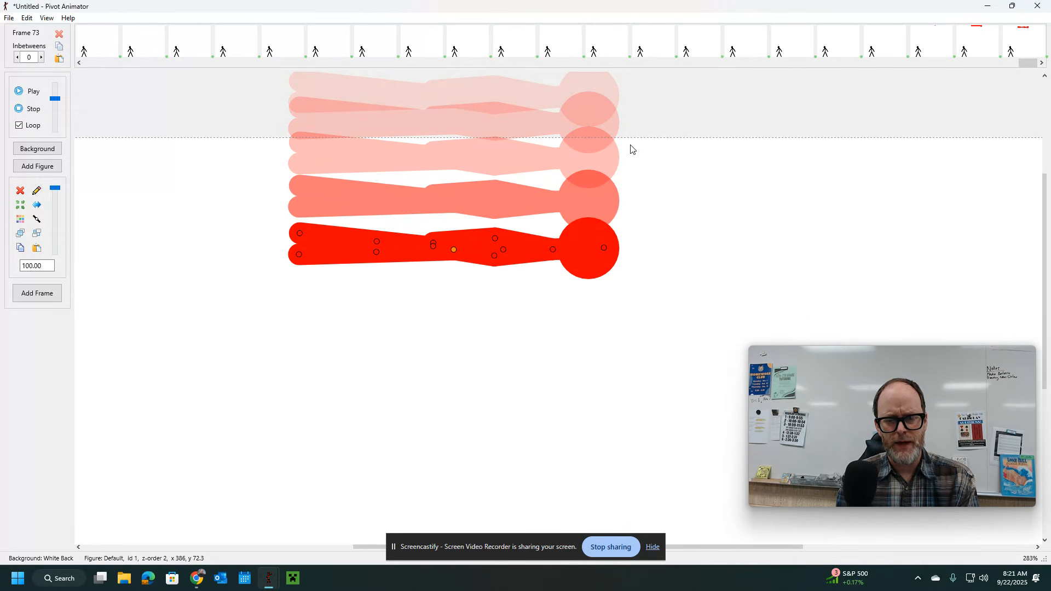
pyautogui.press('Return')
# Step: In frame 74, drop the red figure by a larger distance to about y 113 and add the frame
pyautogui.press('Down')
pyautogui.press('Down')
pyautogui.press('Down')
pyautogui.press('Down')
pyautogui.press('Down')
pyautogui.press('Down')
pyautogui.press('Down')
pyautogui.press('Down')
pyautogui.press('Down')
pyautogui.press('Down')
pyautogui.press('Down')
pyautogui.press('Down')
pyautogui.press('Down')
pyautogui.press('Down')
pyautogui.press('Down')
pyautogui.press('Down')
pyautogui.press('Down')
pyautogui.press('Down')
pyautogui.press('Down')
pyautogui.press('Down')
pyautogui.press('Down')
pyautogui.press('Down')
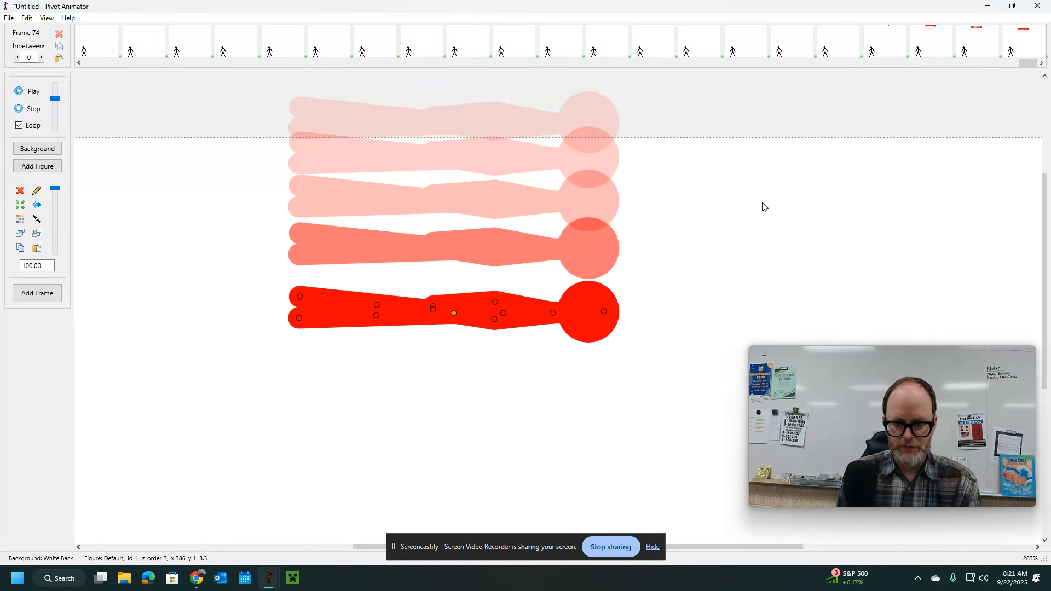
pyautogui.press('Return')
# Step: In frame 75, drop the red figure straight down by slightly more than the previous frame's distance and add the frame
pyautogui.press('Left')
pyautogui.press('Down')
pyautogui.press('Right')
pyautogui.press('Down')
pyautogui.press('Down')
pyautogui.press('Down')
pyautogui.press('Down')
pyautogui.press('Down')
pyautogui.press('Down')
pyautogui.press('Down')
pyautogui.press('Down')
pyautogui.press('Down')
pyautogui.press('Down')
pyautogui.press('Down')
pyautogui.press('Down')
pyautogui.press('Down')
pyautogui.press('Down')
pyautogui.press('Down')
pyautogui.press('Down')
pyautogui.press('Down')
pyautogui.press('Down')
pyautogui.press('Down')
pyautogui.press('Down')
pyautogui.press('Down')
pyautogui.press('Down')
pyautogui.press('Down')
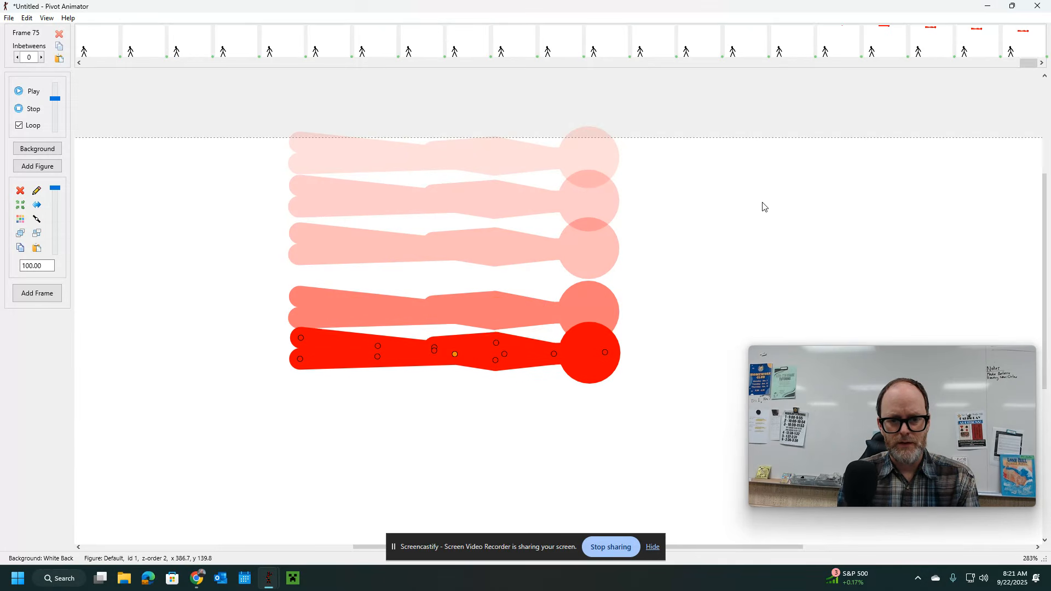
pyautogui.press('Down')
pyautogui.press('Down')
pyautogui.press('Return')
# Step: In frame 76, lower the red figure straight down to about y 215 and add the frame
pyautogui.press('Down')
pyautogui.press('Down')
pyautogui.press('Down')
pyautogui.press('Down')
pyautogui.press('Down')
pyautogui.press('Down')
pyautogui.press('Down')
pyautogui.press('Down')
pyautogui.press('Down')
pyautogui.press('Down')
pyautogui.press('Down')
pyautogui.press('Down')
pyautogui.press('Down')
pyautogui.press('Down')
pyautogui.press('Down')
pyautogui.press('Down')
pyautogui.press('Down')
pyautogui.press('Down')
pyautogui.press('Down')
pyautogui.press('Down')
pyautogui.press('Down')
pyautogui.press('Down')
pyautogui.press('Down')
pyautogui.press('Down')
pyautogui.press('Down')
pyautogui.press('Down')
pyautogui.press('Down')
pyautogui.press('Down')
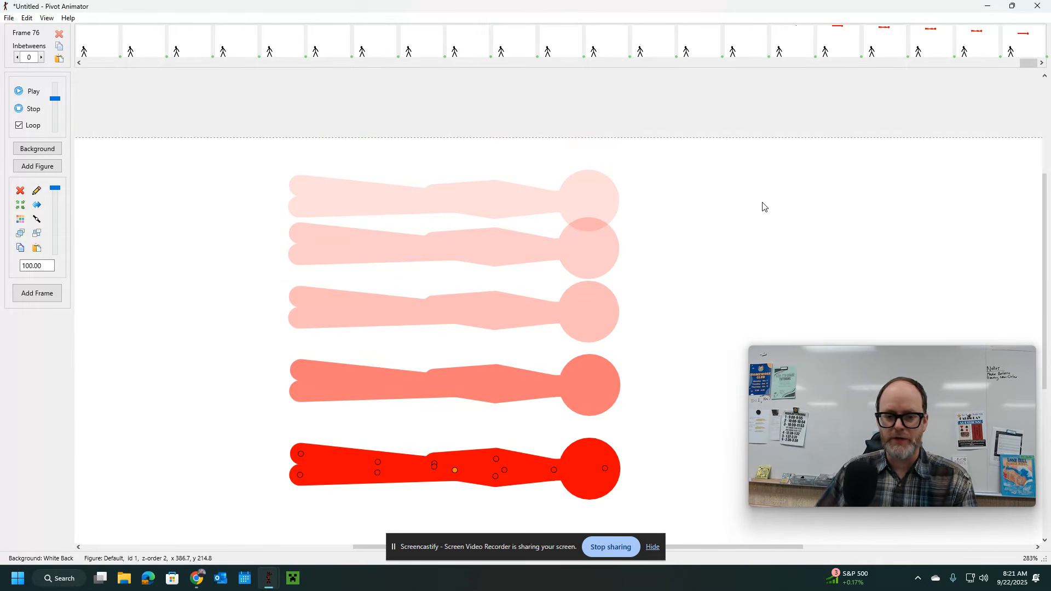
pyautogui.scroll(-2, 764, 205)
pyautogui.press('Return')
# Step: In frame 77, move the red figure down by a larger distance than in frame 76 and add the frame
pyautogui.press('Down')
pyautogui.press('Down')
pyautogui.press('Down')
pyautogui.press('Down')
pyautogui.press('Down')
pyautogui.press('Down')
pyautogui.press('Down')
pyautogui.press('Down')
pyautogui.press('Down')
pyautogui.press('Down')
pyautogui.press('Down')
pyautogui.press('Down')
pyautogui.press('Down')
pyautogui.press('Down')
pyautogui.press('Down')
pyautogui.press('Down')
pyautogui.press('Down')
pyautogui.press('Down')
pyautogui.press('Down')
pyautogui.press('Down')
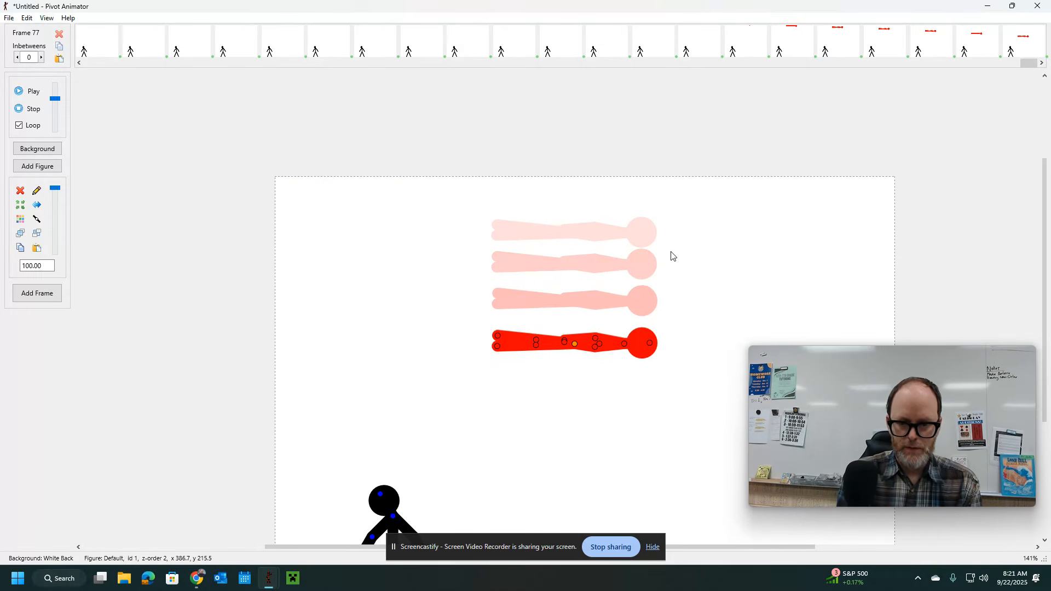
pyautogui.press('Down')
pyautogui.press('Down')
pyautogui.press('Down')
pyautogui.press('Down')
pyautogui.press('Down')
pyautogui.press('Down')
pyautogui.press('Down')
pyautogui.press('Down')
pyautogui.press('Down')
pyautogui.press('Down')
pyautogui.press('Down')
pyautogui.press('Down')
pyautogui.press('Down')
pyautogui.press('Down')
pyautogui.press('Down')
pyautogui.press('Down')
pyautogui.press('Down')
pyautogui.press('Down')
pyautogui.press('Down')
pyautogui.press('Down')
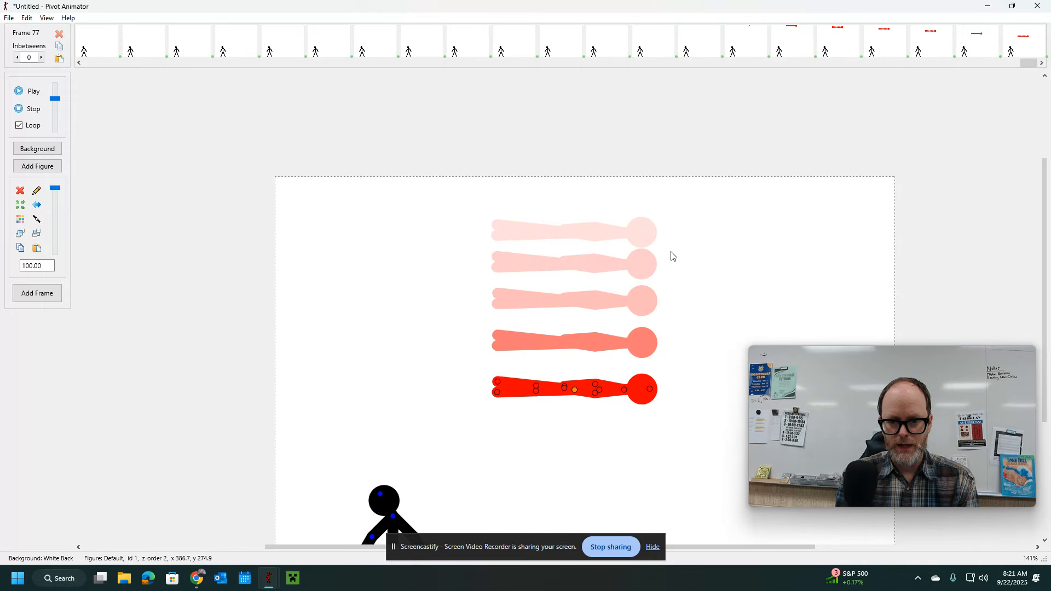
pyautogui.press('Return')
# Step: In frame 78, drop the red figure to about y 369, just above the black figure's head height, and add the frame
pyautogui.press('Down')
pyautogui.press('Down')
pyautogui.press('Down')
pyautogui.press('Down')
pyautogui.press('Down')
pyautogui.press('Down')
pyautogui.press('Down')
pyautogui.press('Down')
pyautogui.press('Down')
pyautogui.press('Down')
pyautogui.press('Down')
pyautogui.press('Down')
pyautogui.press('Down')
pyautogui.press('Down')
pyautogui.press('Down')
pyautogui.press('Down')
pyautogui.press('Down')
pyautogui.press('Down')
pyautogui.press('Down')
pyautogui.press('Down')
pyautogui.press('Down')
pyautogui.press('Down')
pyautogui.press('Down')
pyautogui.press('Down')
pyautogui.press('Down')
pyautogui.press('Down')
pyautogui.press('Down')
pyautogui.press('Down')
pyautogui.press('Down')
pyautogui.press('Down')
pyautogui.press('Down')
pyautogui.press('Down')
pyautogui.press('Down')
pyautogui.press('Down')
pyautogui.press('Down')
pyautogui.press('Down')
pyautogui.press('Down')
pyautogui.press('Down')
pyautogui.press('Down')
pyautogui.press('Down')
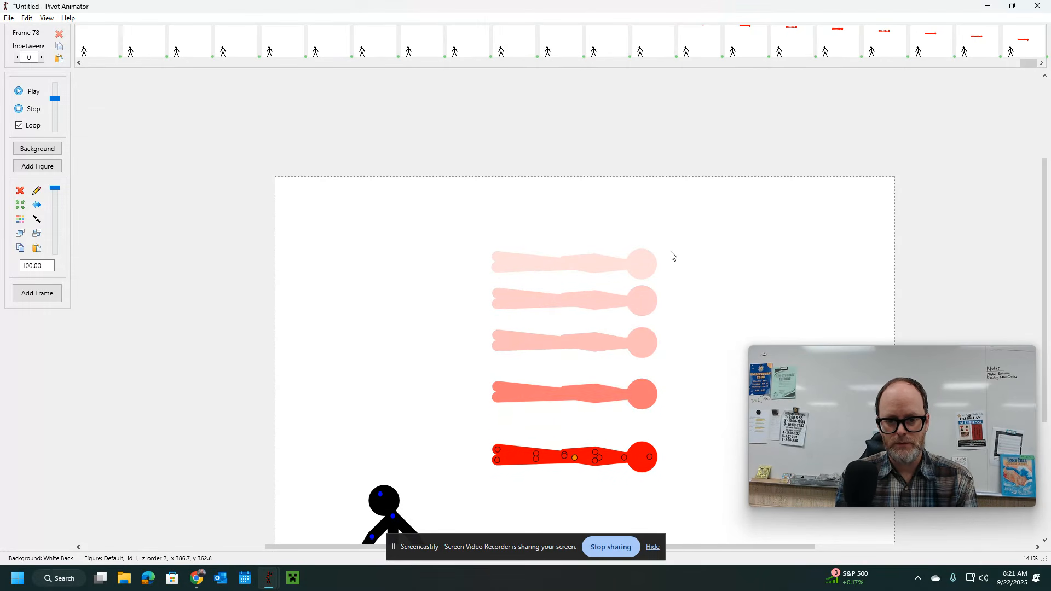
pyautogui.press('Up')
pyautogui.press('Up')
pyautogui.press('Return')
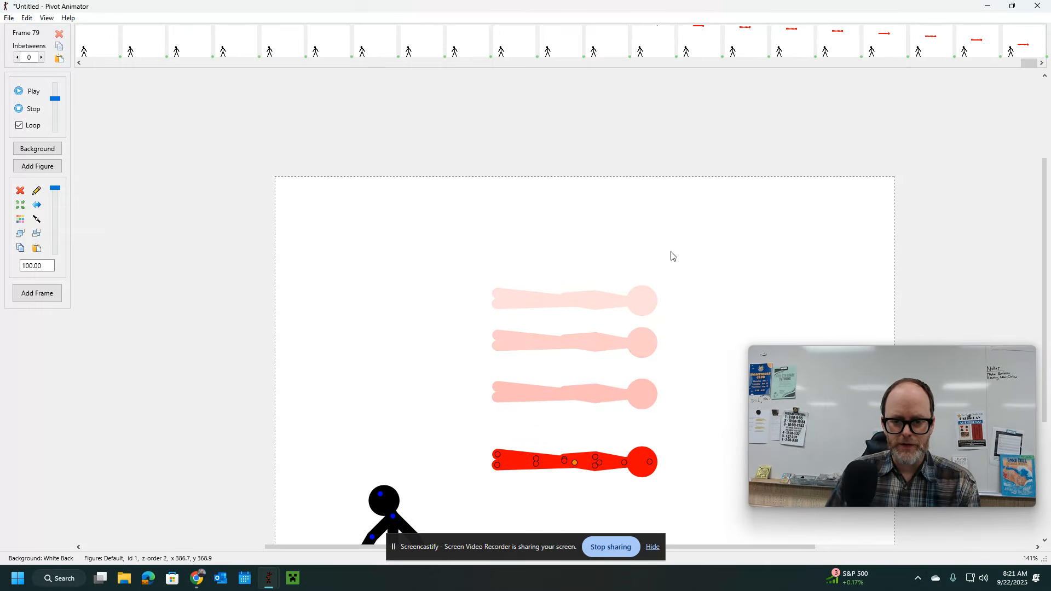
# Step: In frame 79, lower the red figure straight down to about y 469 and add the frame
pyautogui.scroll(-2, 632, 333)
pyautogui.press('Down')
pyautogui.press('Down')
pyautogui.press('Down')
pyautogui.press('Down')
pyautogui.press('Down')
pyautogui.press('Down')
pyautogui.press('Down')
pyautogui.press('Down')
pyautogui.press('Down')
pyautogui.press('Down')
pyautogui.press('Down')
pyautogui.press('Down')
pyautogui.press('Down')
pyautogui.press('Down')
pyautogui.press('Down')
pyautogui.press('Down')
pyautogui.press('Down')
pyautogui.press('Down')
pyautogui.press('Down')
pyautogui.press('Down')
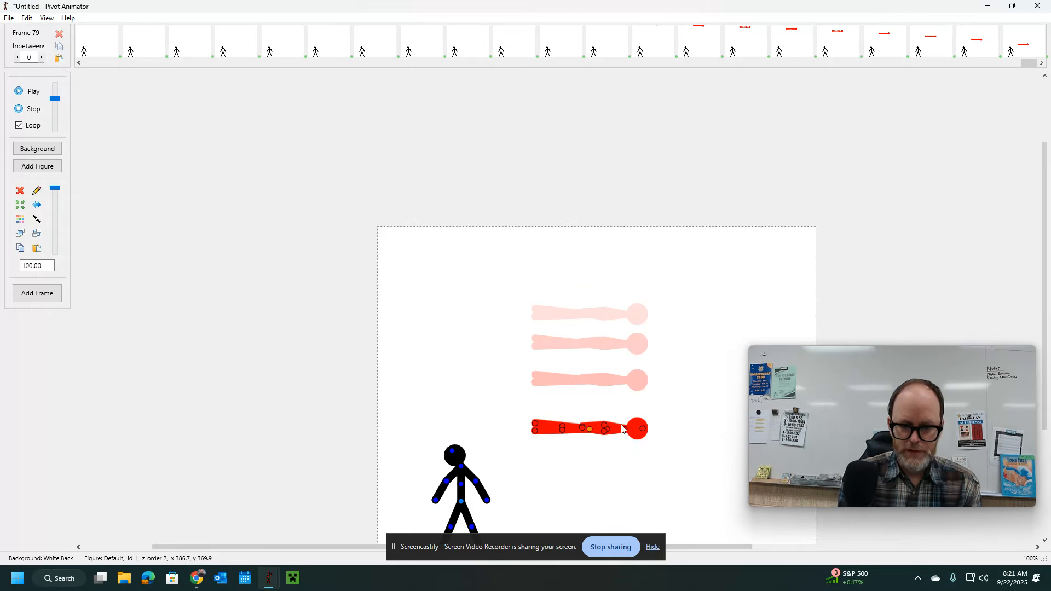
pyautogui.press('Down')
pyautogui.press('Down')
pyautogui.press('Down')
pyautogui.press('Down')
pyautogui.press('Down')
pyautogui.press('Down')
pyautogui.press('Down')
pyautogui.press('Down')
pyautogui.press('Down')
pyautogui.press('Down')
pyautogui.press('Down')
pyautogui.press('Down')
pyautogui.press('Down')
pyautogui.press('Down')
pyautogui.press('Down')
pyautogui.press('Down')
pyautogui.press('Down')
pyautogui.press('Down')
pyautogui.press('Down')
pyautogui.press('Down')
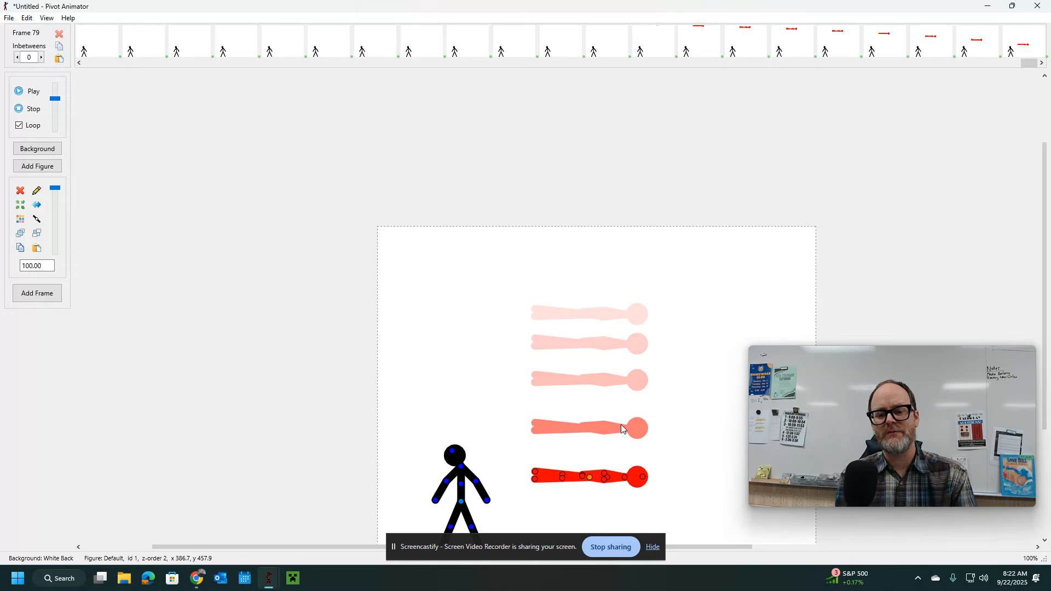
pyautogui.press('Down')
pyautogui.press('Down')
pyautogui.press('Down')
pyautogui.press('Down')
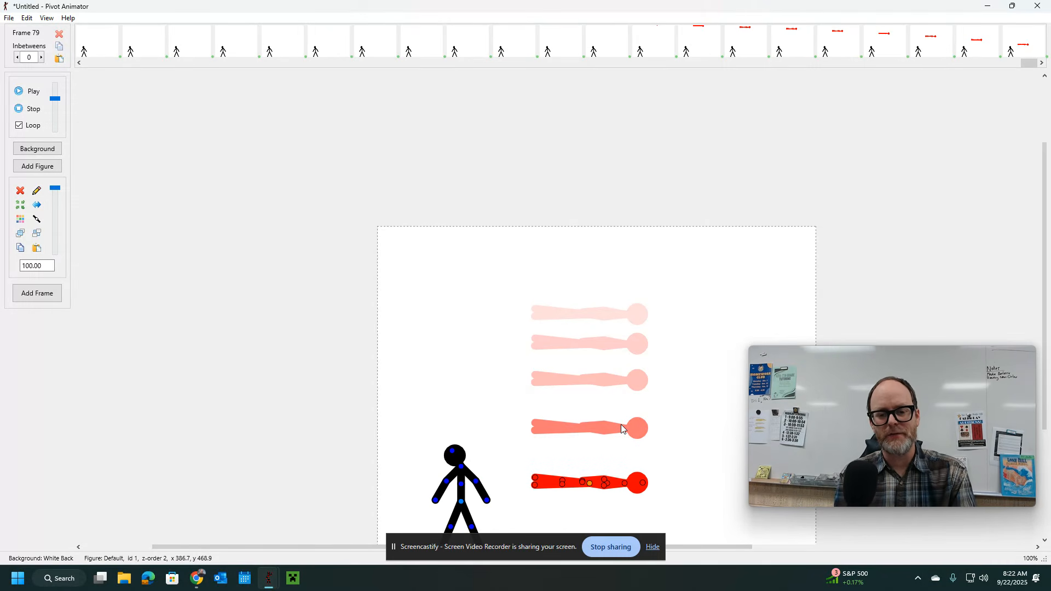
pyautogui.press('Return')
# Step: In frame 80, drop the red figure until it hangs just above the canvas's lower edge and add the frame
pyautogui.scroll(-2, 621, 426)
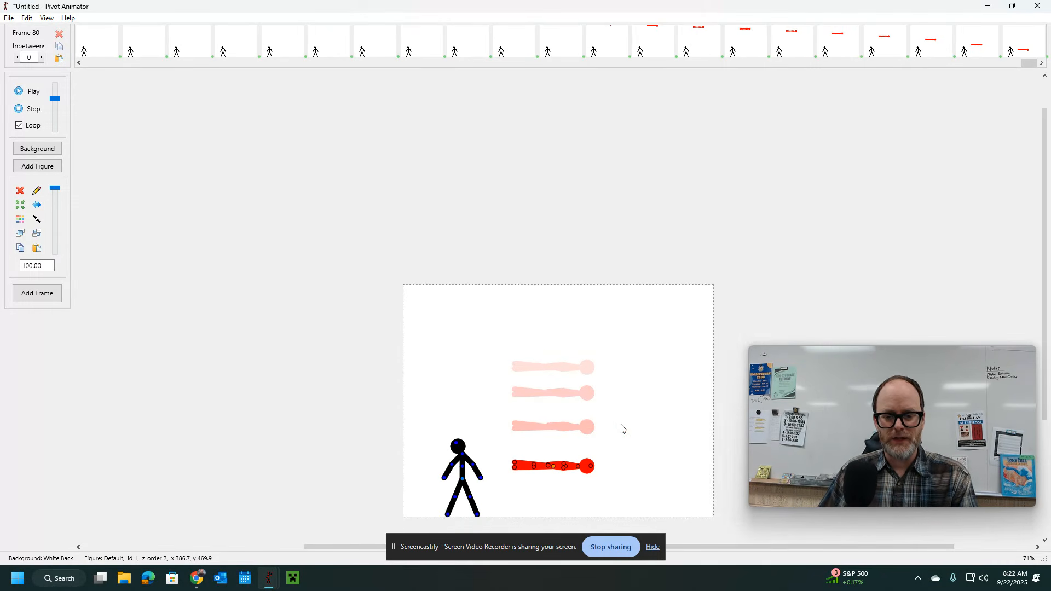
pyautogui.moveTo(1045, 243); pyautogui.dragTo(1044, 344)
pyautogui.scroll(2, 551, 244)
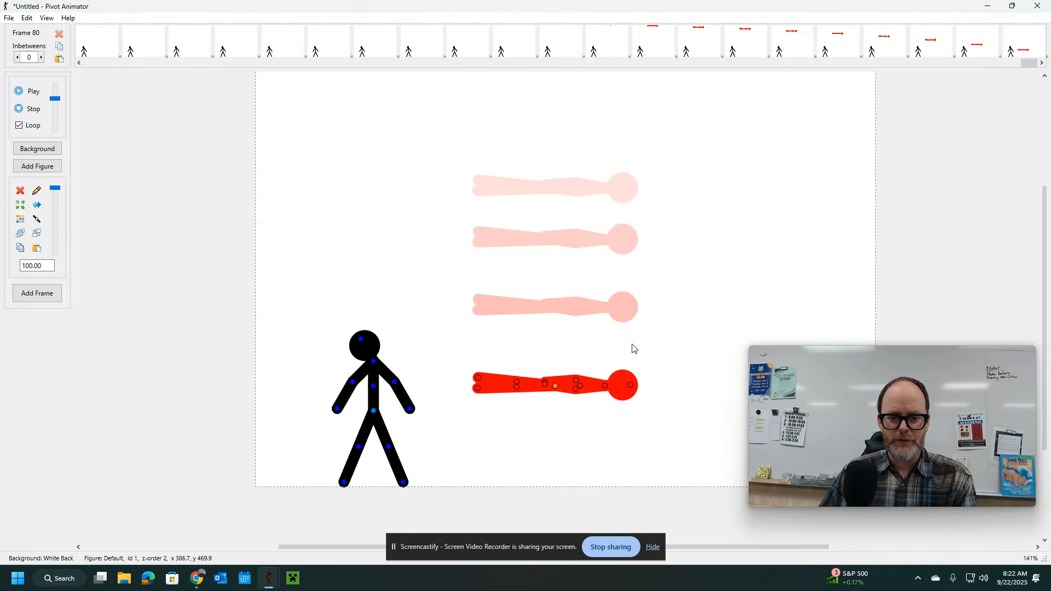
pyautogui.press('Down')
pyautogui.press('Left')
pyautogui.press('Down')
pyautogui.press('Down')
pyautogui.press('Down')
pyautogui.press('Down')
pyautogui.press('Down')
pyautogui.press('Down')
pyautogui.press('Down')
pyautogui.press('Down')
pyautogui.press('Down')
pyautogui.press('Down')
pyautogui.press('Down')
pyautogui.press('Down')
pyautogui.press('Down')
pyautogui.press('Down')
pyautogui.press('Down')
pyautogui.press('Down')
pyautogui.press('Down')
pyautogui.press('Down')
pyautogui.press('Down')
pyautogui.press('Down')
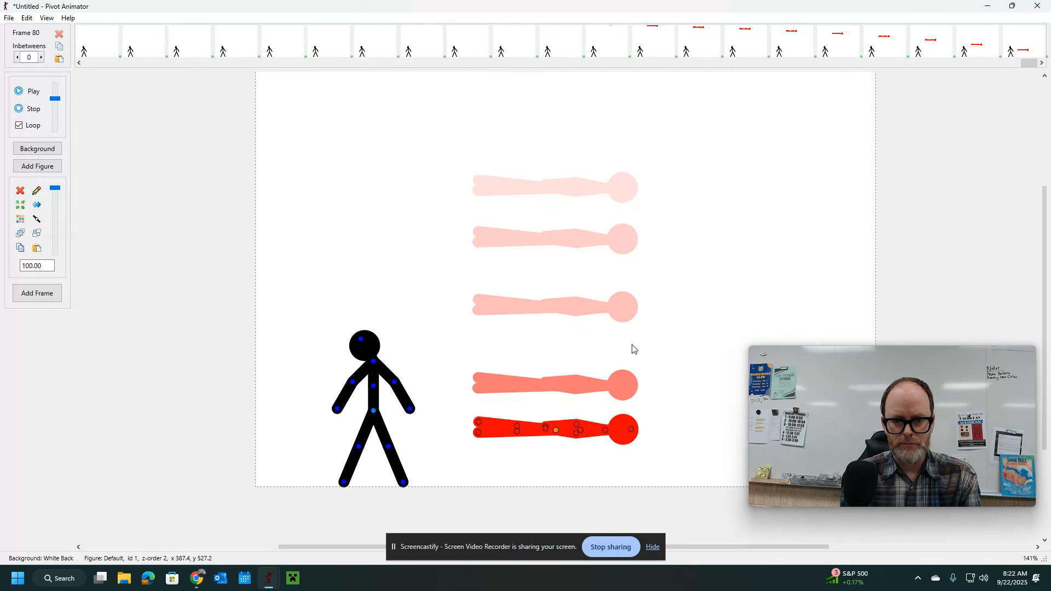
pyautogui.press('Down')
pyautogui.press('Down')
pyautogui.press('Down')
pyautogui.press('Down')
pyautogui.press('Down')
pyautogui.press('Down')
pyautogui.press('Down')
pyautogui.press('Down')
pyautogui.press('Down')
pyautogui.press('Down')
pyautogui.press('Down')
pyautogui.press('Down')
pyautogui.press('Down')
pyautogui.press('Down')
pyautogui.press('Down')
pyautogui.press('Down')
pyautogui.press('Down')
pyautogui.press('Down')
pyautogui.press('Down')
pyautogui.press('Down')
pyautogui.press('Down')
pyautogui.press('Down')
pyautogui.press('Down')
pyautogui.press('Down')
pyautogui.press('Down')
pyautogui.press('Down')
pyautogui.press('Down')
pyautogui.press('Down')
pyautogui.press('Down')
pyautogui.press('Down')
pyautogui.press('Down')
pyautogui.press('Down')
pyautogui.press('Down')
pyautogui.press('Down')
pyautogui.press('Down')
pyautogui.press('Down')
pyautogui.press('Up')
pyautogui.press('Up')
pyautogui.press('Up')
pyautogui.press('Up')
pyautogui.press('Return')
# Step: In frame 81, land the red figure on the ground at about y 592, tilt its head slightly upward, and add the frame
pyautogui.press('Down')
pyautogui.press('Down')
pyautogui.press('Down')
pyautogui.press('Down')
pyautogui.press('Down')
pyautogui.press('Down')
pyautogui.press('Down')
pyautogui.press('Down')
pyautogui.press('Down')
pyautogui.press('Down')
pyautogui.press('Down')
pyautogui.press('Down')
pyautogui.press('Down')
pyautogui.press('Down')
pyautogui.press('Down')
pyautogui.press('Down')
pyautogui.press('Down')
pyautogui.press('Down')
pyautogui.press('Down')
pyautogui.press('Down')
pyautogui.press('Down')
pyautogui.press('Down')
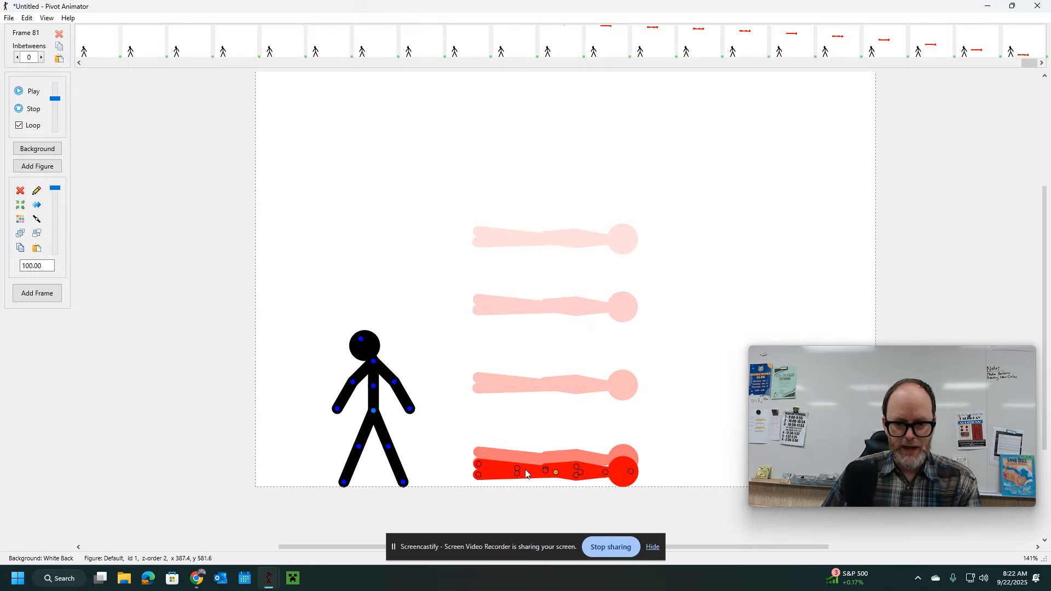
pyautogui.moveTo(555, 474); pyautogui.dragTo(555, 482)
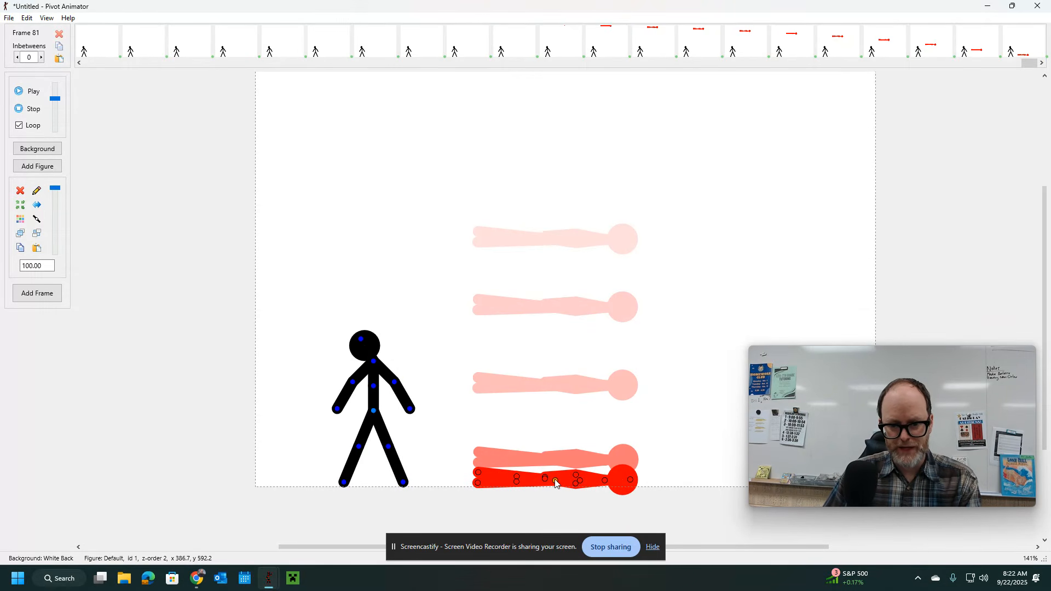
pyautogui.moveTo(632, 486); pyautogui.dragTo(632, 478)
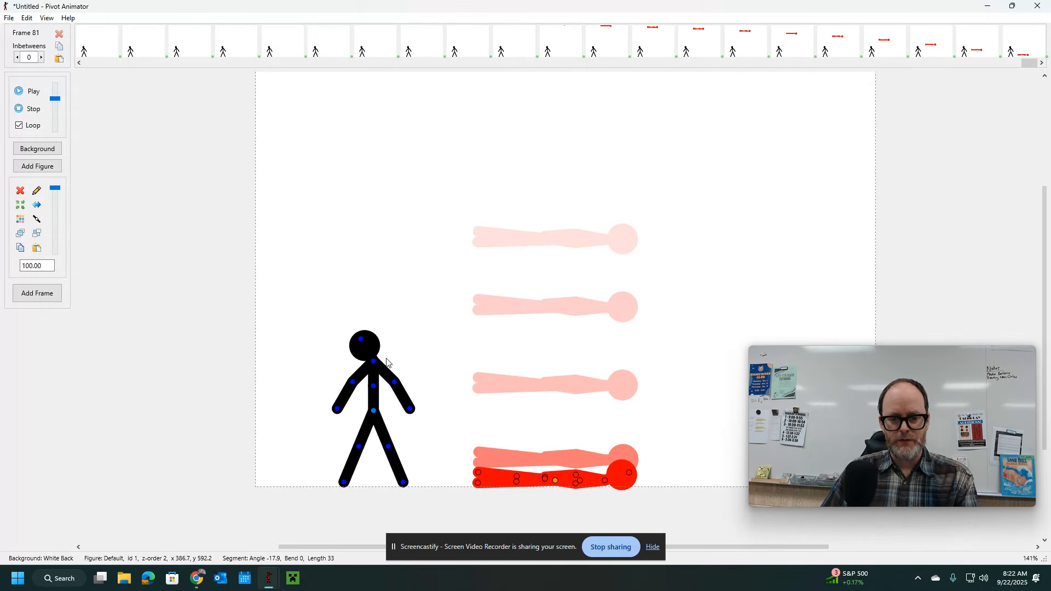
pyautogui.press('space')
# Step: From frame 82, turn the black figure's head gradually toward the fallen red figure, adding a frame for each change
pyautogui.click(360, 342)
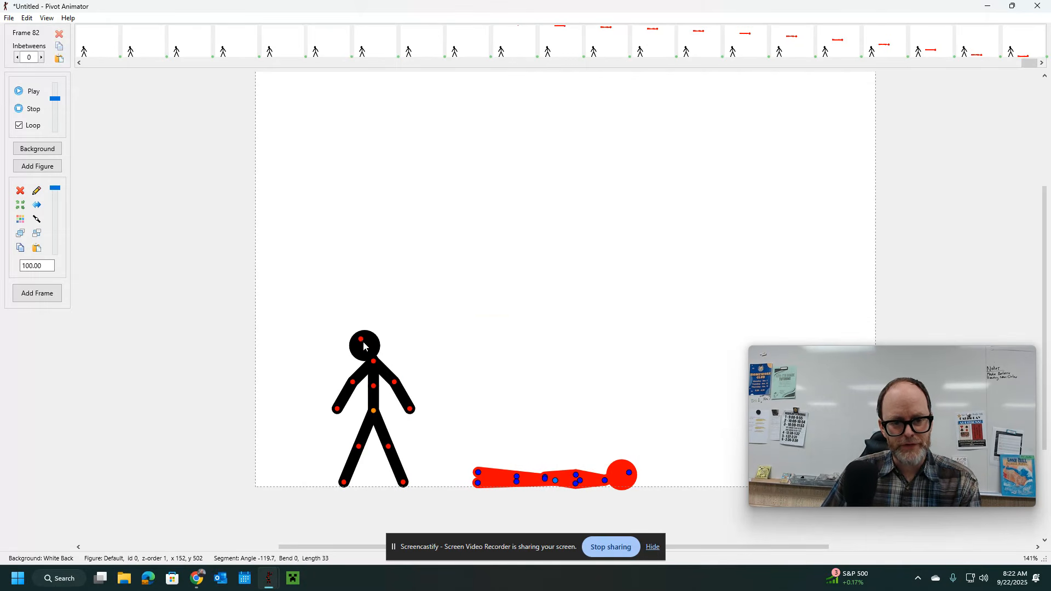
pyautogui.scroll(3, 371, 355)
pyautogui.moveTo(352, 326); pyautogui.dragTo(399, 333)
pyautogui.press('Return')
pyautogui.press('Return')
# Step: Raise the black figure's arm nearest the red figure, swinging its upper segment to about 34.5 degrees, and add frame 84
pyautogui.moveTo(450, 466); pyautogui.dragTo(466, 451)
pyautogui.moveTo(416, 418); pyautogui.dragTo(432, 408)
pyautogui.press('space')
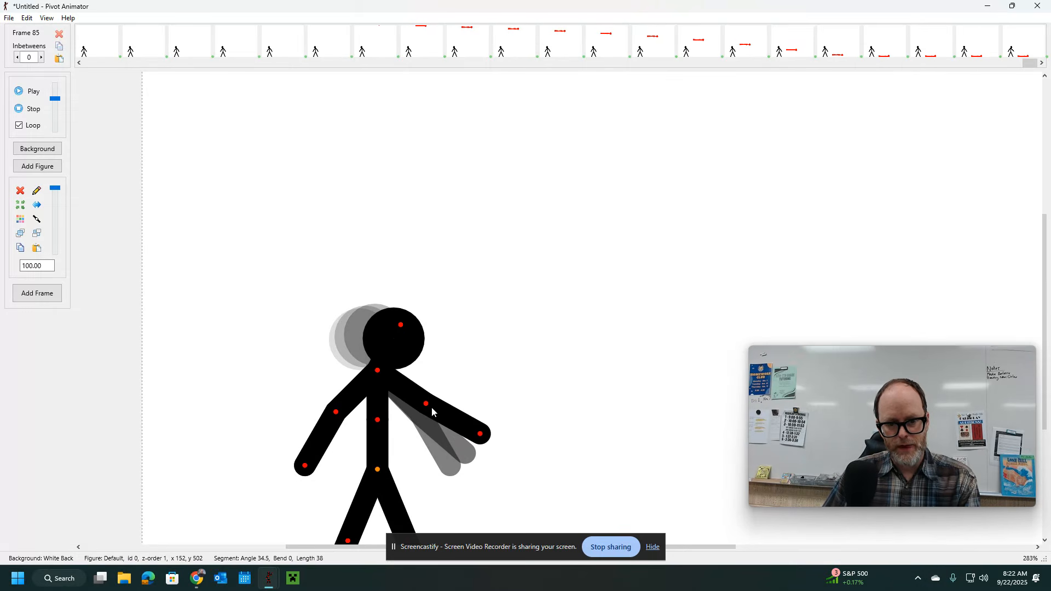
pyautogui.scroll(-2, 706, 383)
pyautogui.scroll(-1, 706, 385)
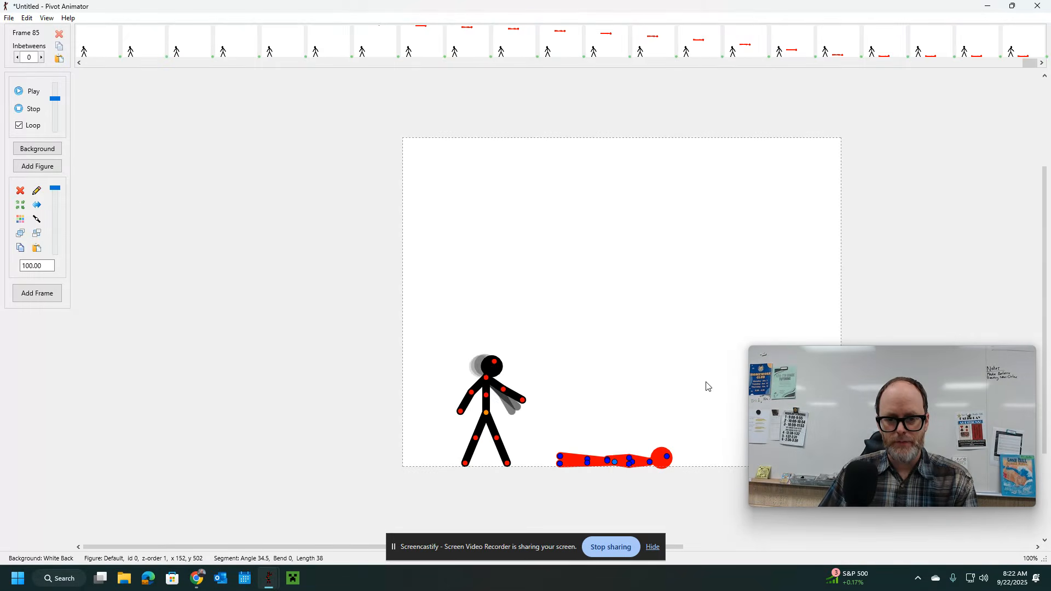
# Step: Hold the final pose by adding identical frames from frame 85 until frame 130 is reached
pyautogui.press('space')
pyautogui.press('space')
pyautogui.press('space')
pyautogui.press('space')
pyautogui.press('space')
pyautogui.press('space')
pyautogui.press('space')
pyautogui.press('space')
pyautogui.press('space')
pyautogui.press('space')
pyautogui.press('space')
pyautogui.press('space')
pyautogui.press('space')
pyautogui.press('space')
pyautogui.press('space')
pyautogui.press('space')
pyautogui.press('space')
pyautogui.press('space')
pyautogui.press('space')
pyautogui.press('space')
pyautogui.press('space')
pyautogui.press('space')
pyautogui.press('space')
pyautogui.press('space')
pyautogui.press('space')
pyautogui.press('space')
pyautogui.press('space')
pyautogui.press('space')
pyautogui.press('space')
pyautogui.press('space')
pyautogui.press('space')
pyautogui.press('space')
pyautogui.press('space')
pyautogui.press('space')
pyautogui.press('space')
pyautogui.press('space')
pyautogui.press('space')
pyautogui.press('space')
pyautogui.press('space')
pyautogui.press('space')
pyautogui.press('space')
pyautogui.press('space')
pyautogui.press('space')
pyautogui.press('space')
pyautogui.press('space')
# Step: Play back the whole animation to review the fall and the black figure's reaction, and stop playback
pyautogui.click(32, 90)
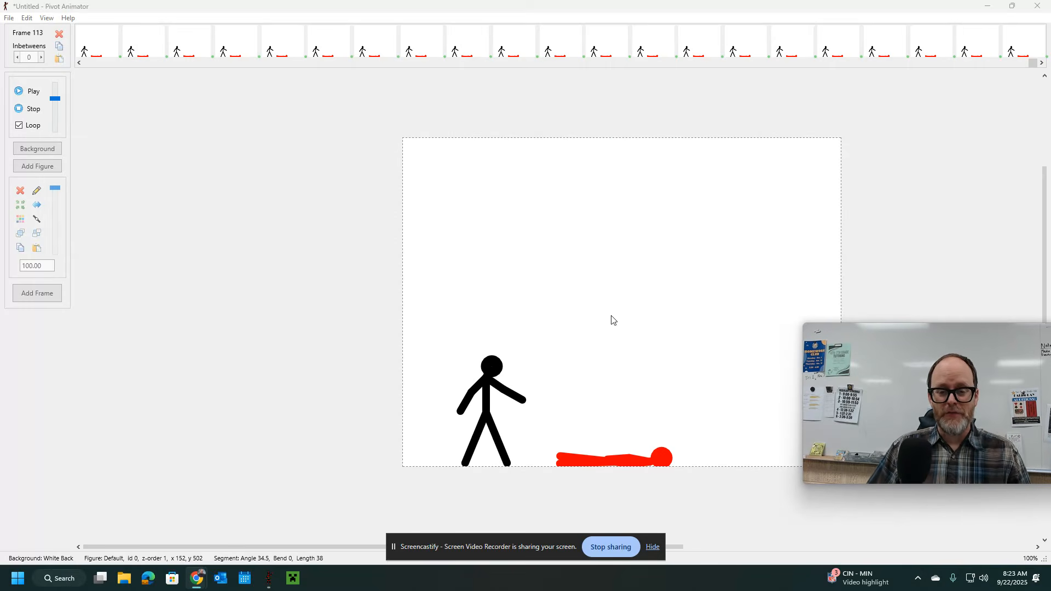
pyautogui.moveTo(810, 416)
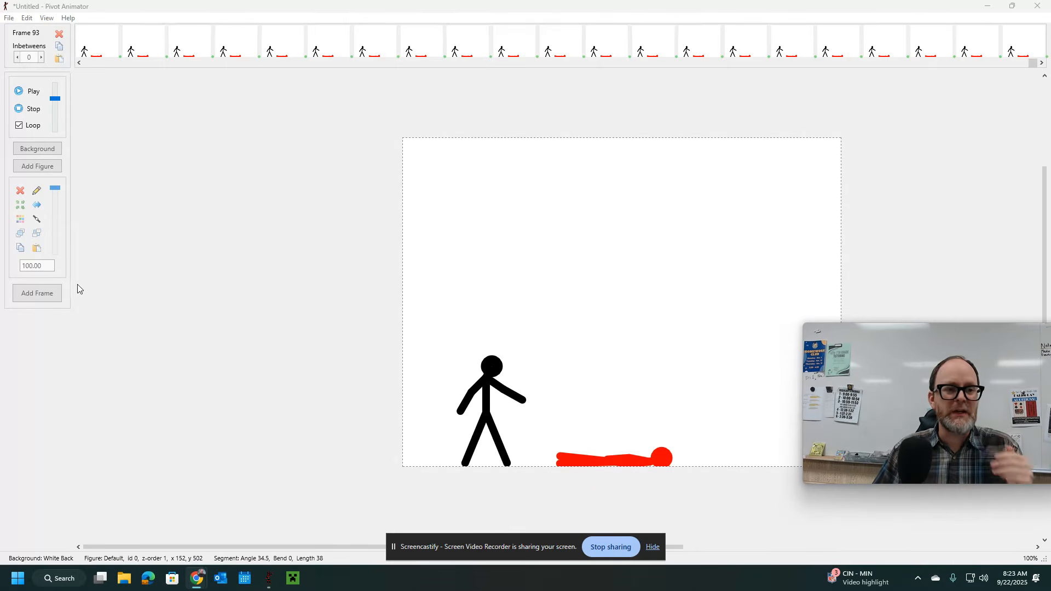
pyautogui.click(33, 110)
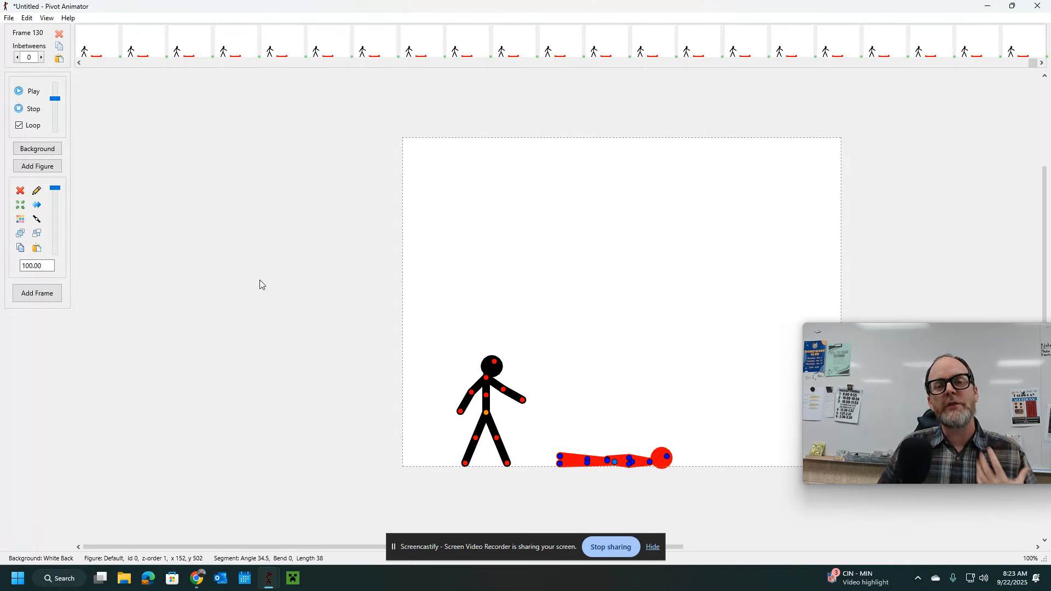
# Step: Save the animation as a Pivot file named "Anticipation fall" in the Downloads folder
pyautogui.click(8, 19)
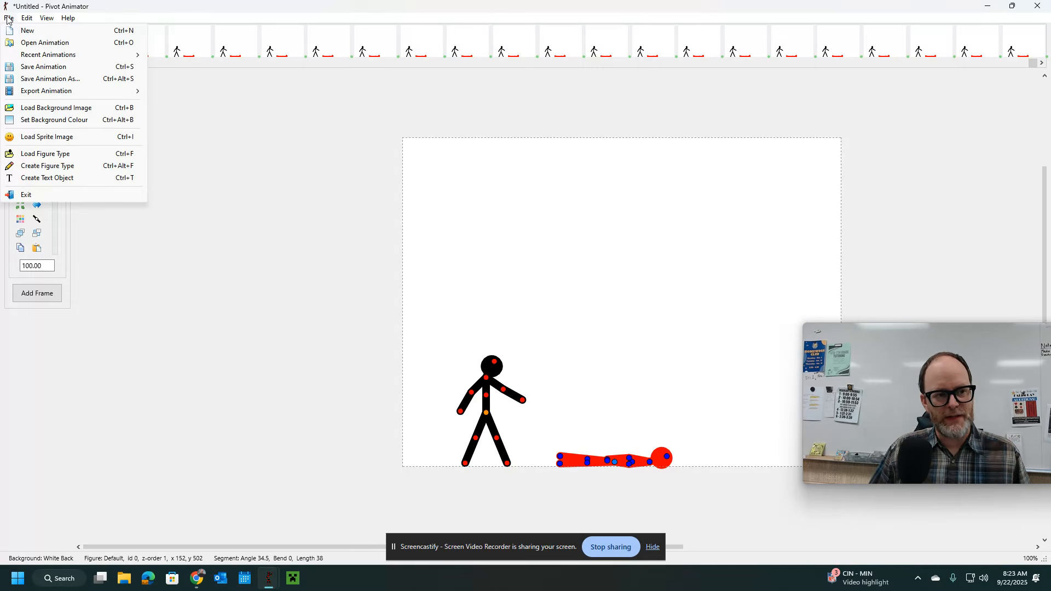
pyautogui.click(73, 81)
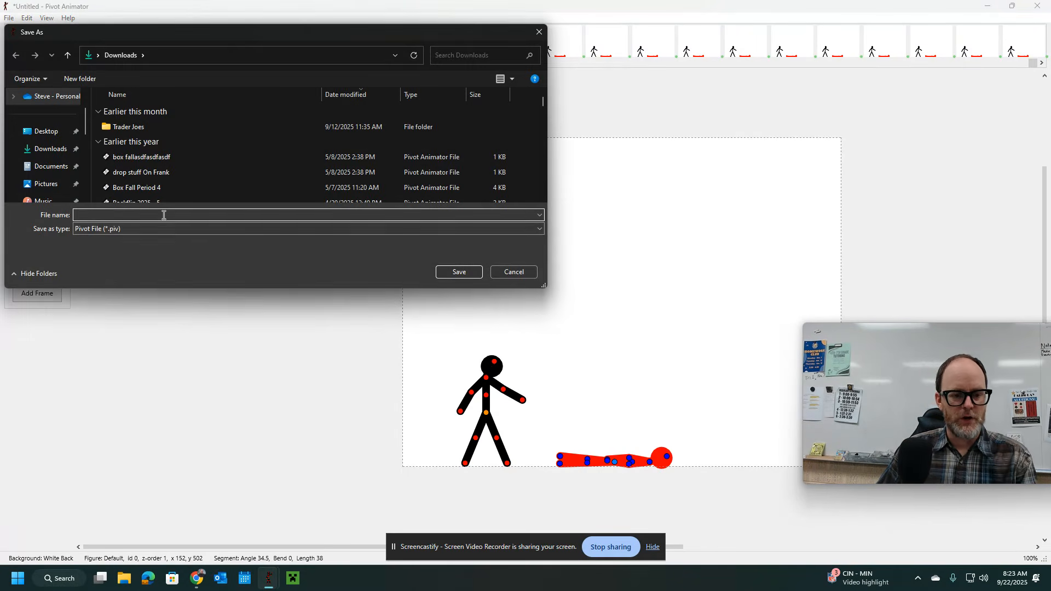
pyautogui.write('Anti')
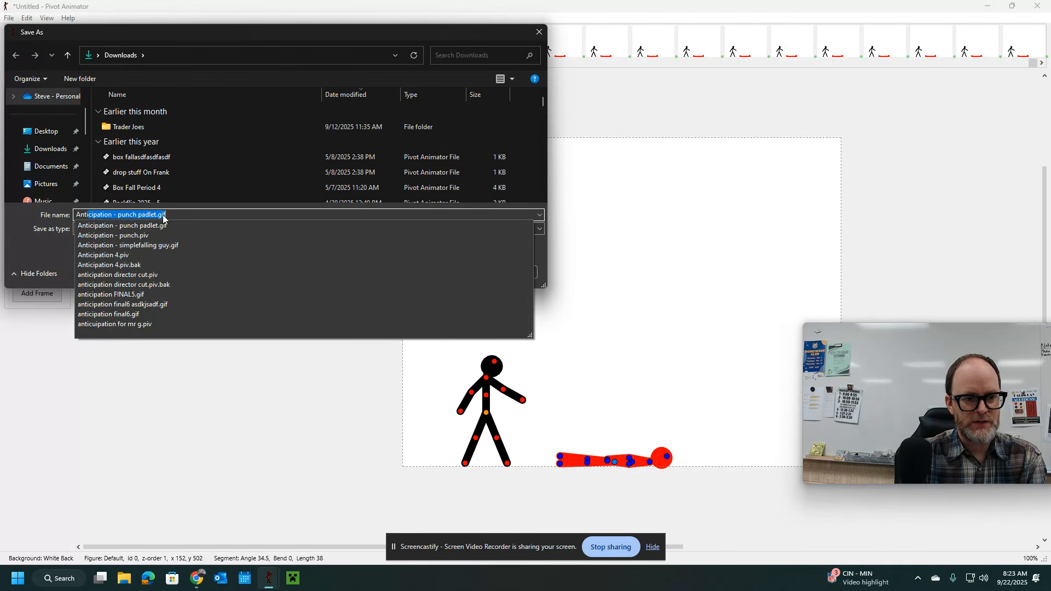
pyautogui.write('cipation fall')
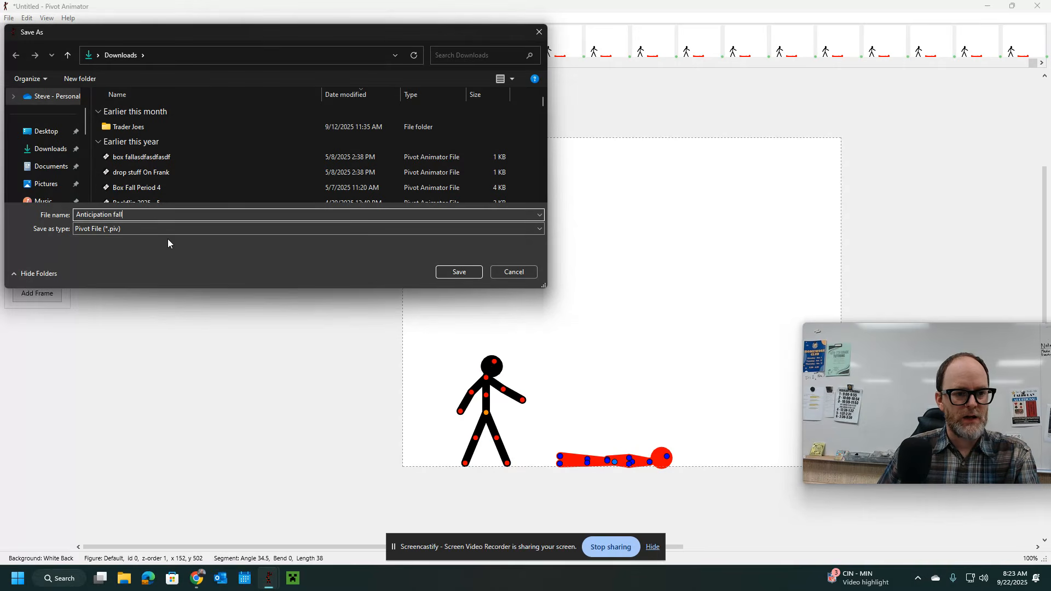
pyautogui.click(51, 152)
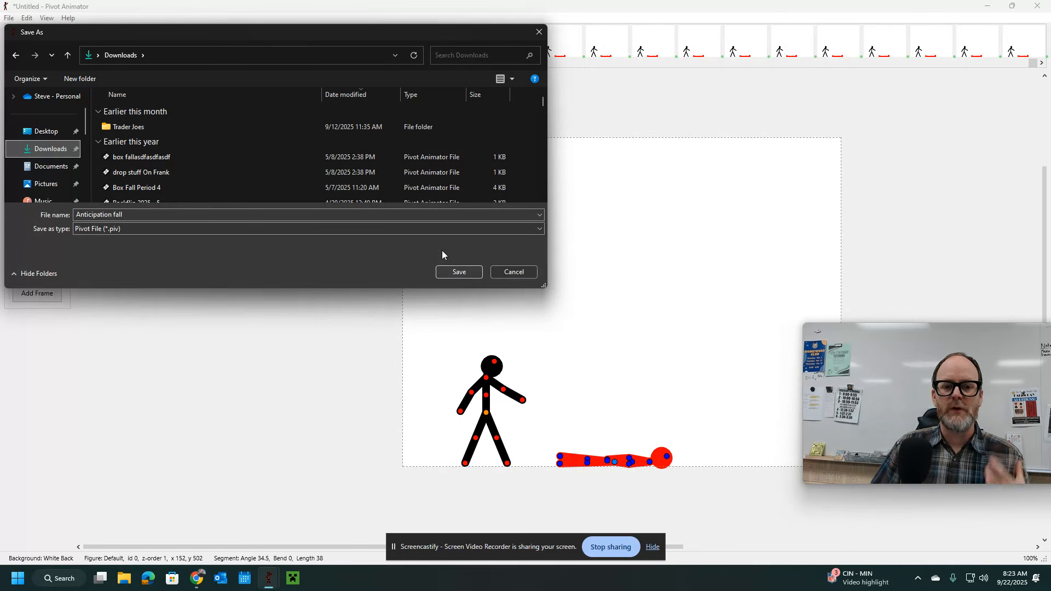
pyautogui.click(465, 273)
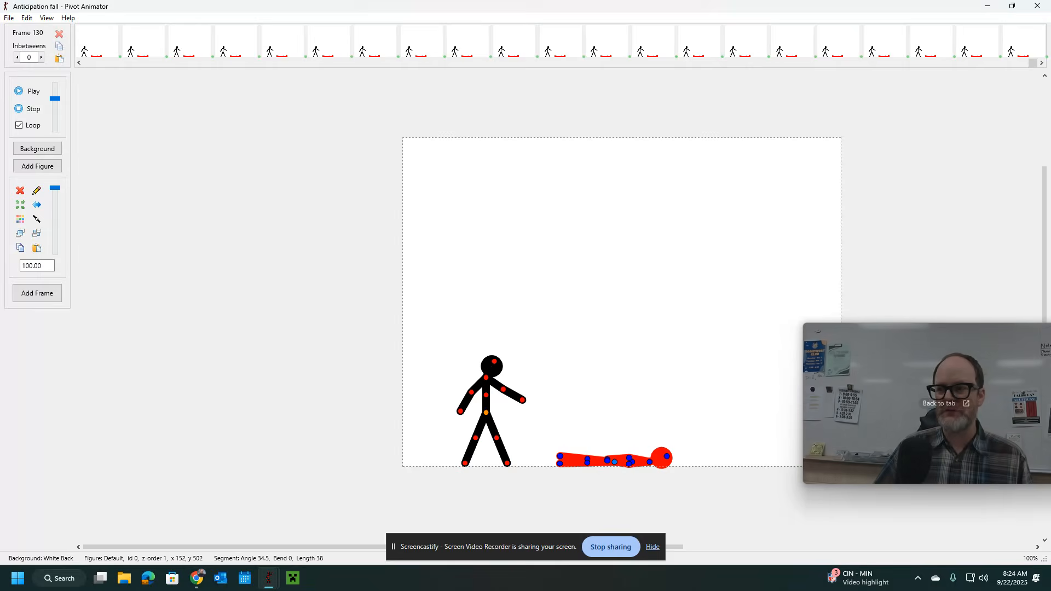
# Step: Switch to Chrome and maximize the window with the YouTube video "2. Anticipation - 12 Principles of Animation"
pyautogui.click(197, 578)
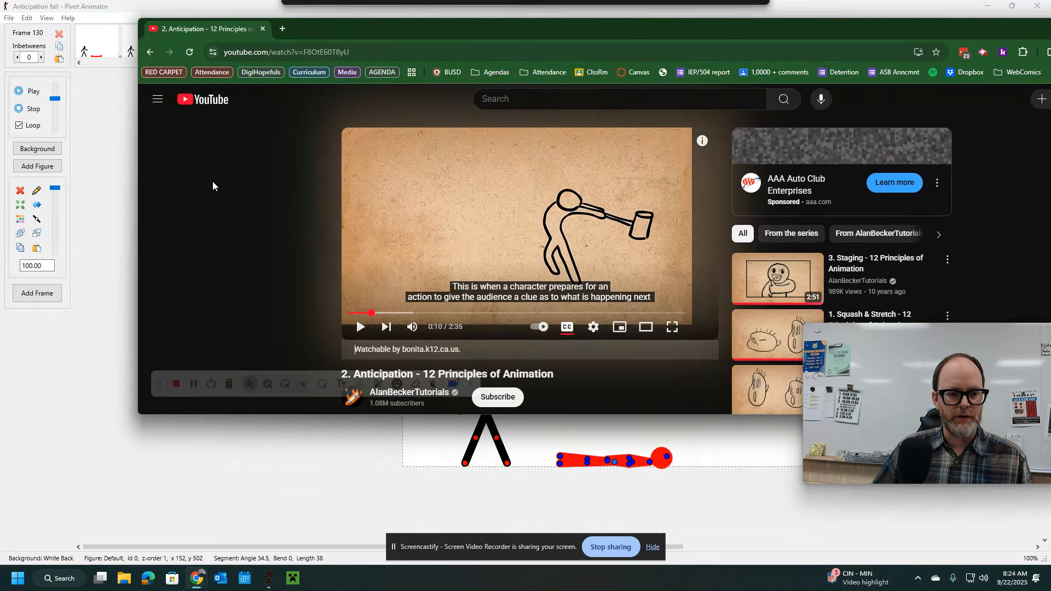
pyautogui.moveTo(949, 33); pyautogui.dragTo(758, 64)
pyautogui.click(935, 60)
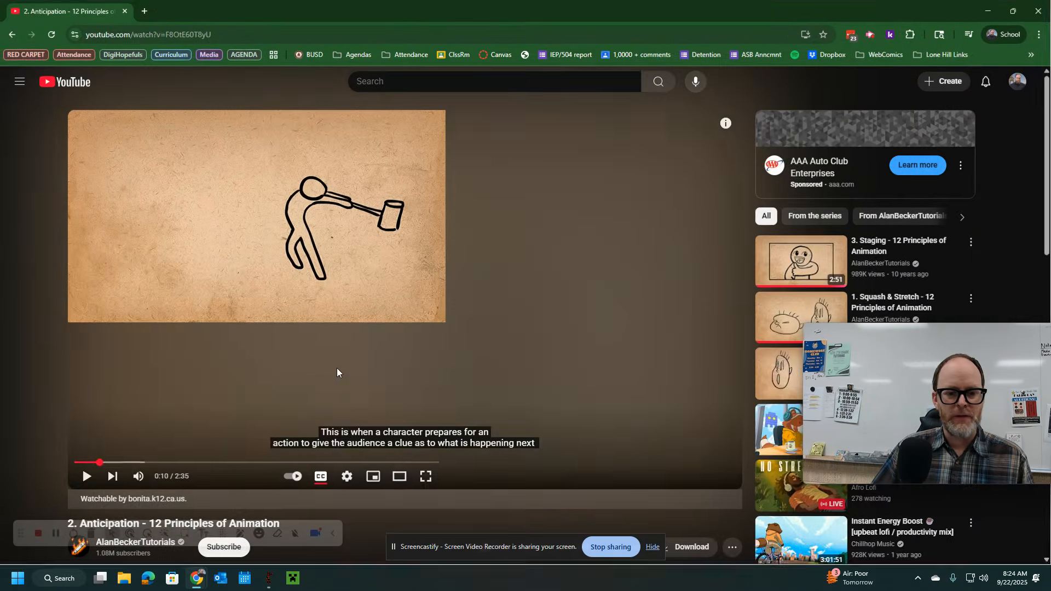